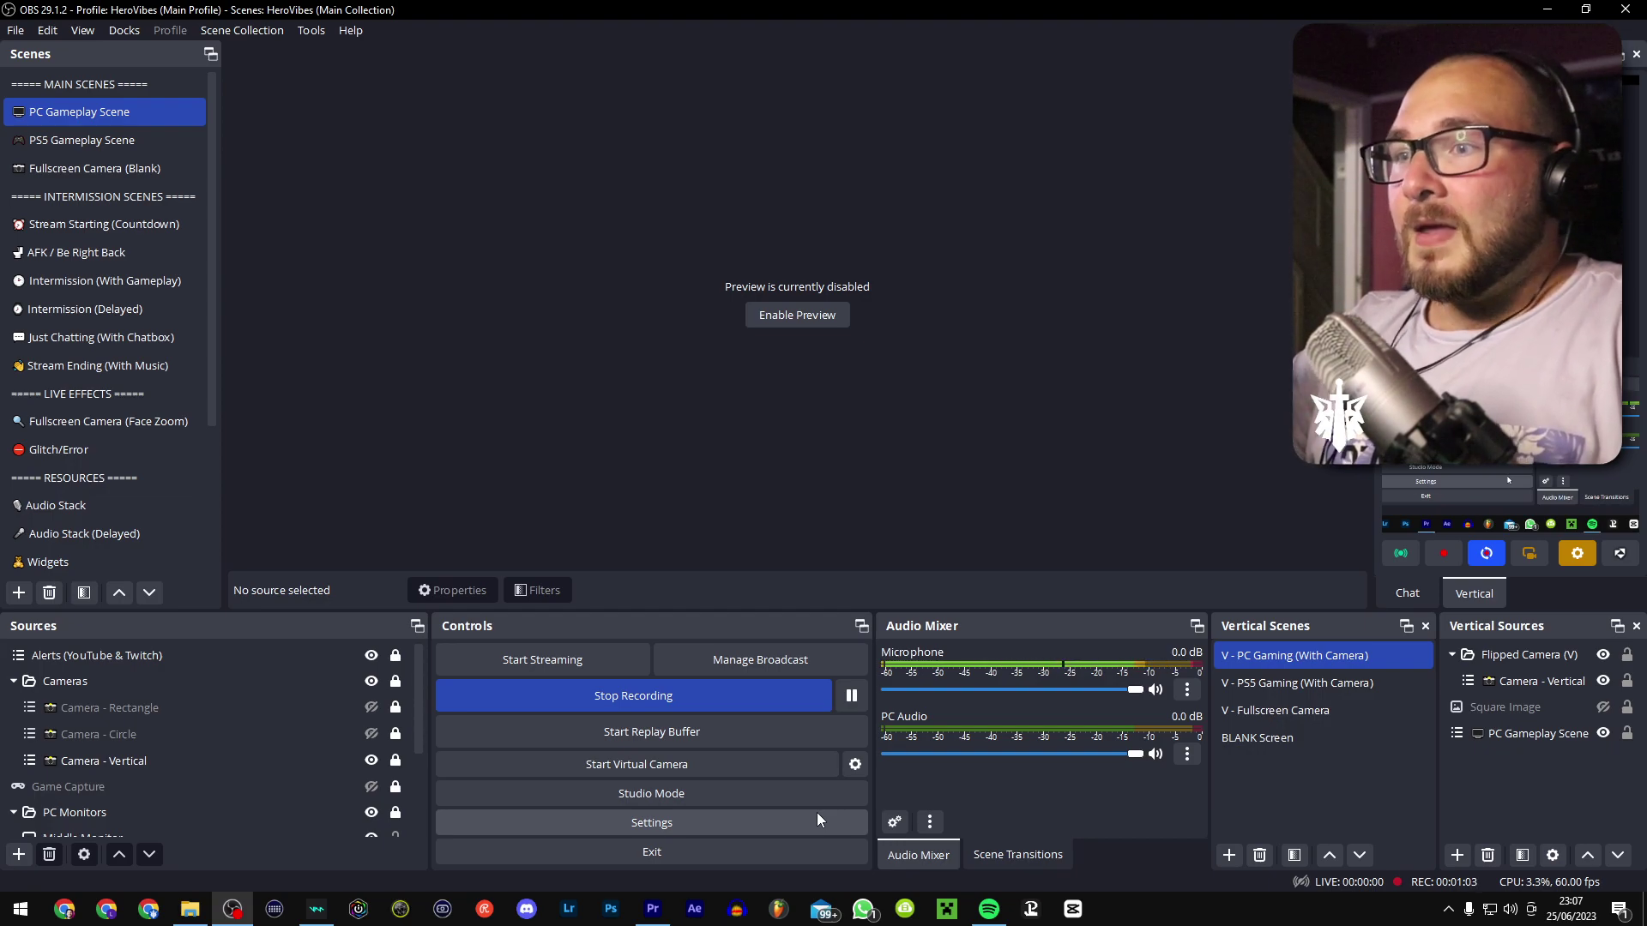
Step: Review OBS's Output settings: MP4, NVENC H.264, FFmpeg AAC, and recording audio tracks 1–5
click(817, 811)
click(463, 237)
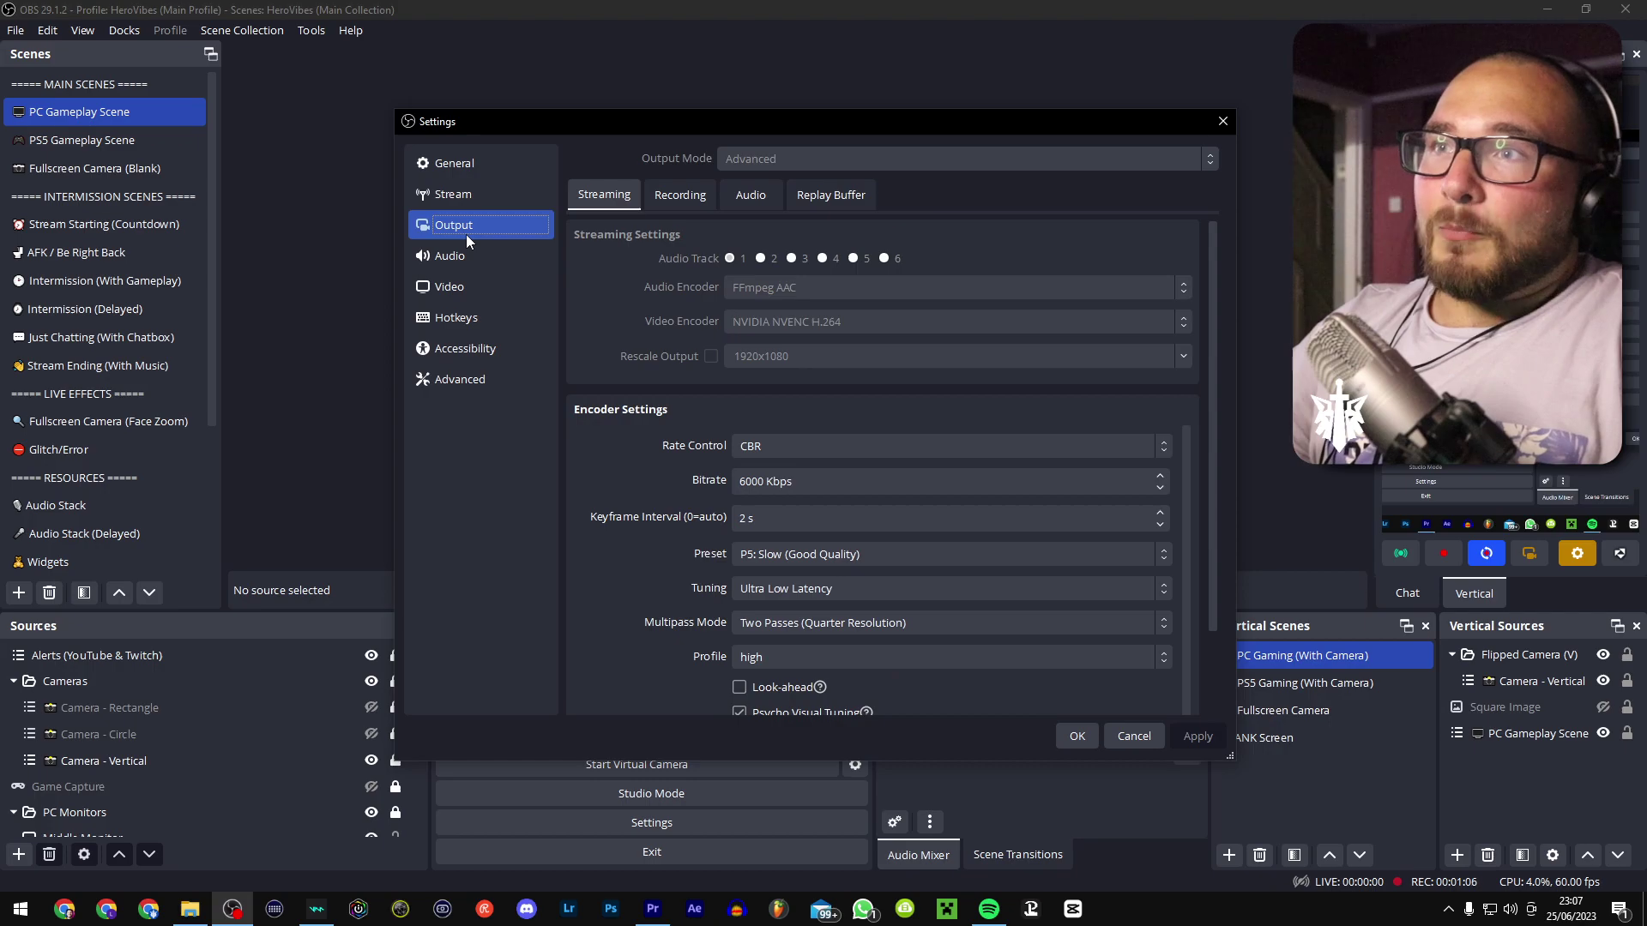
click(728, 259)
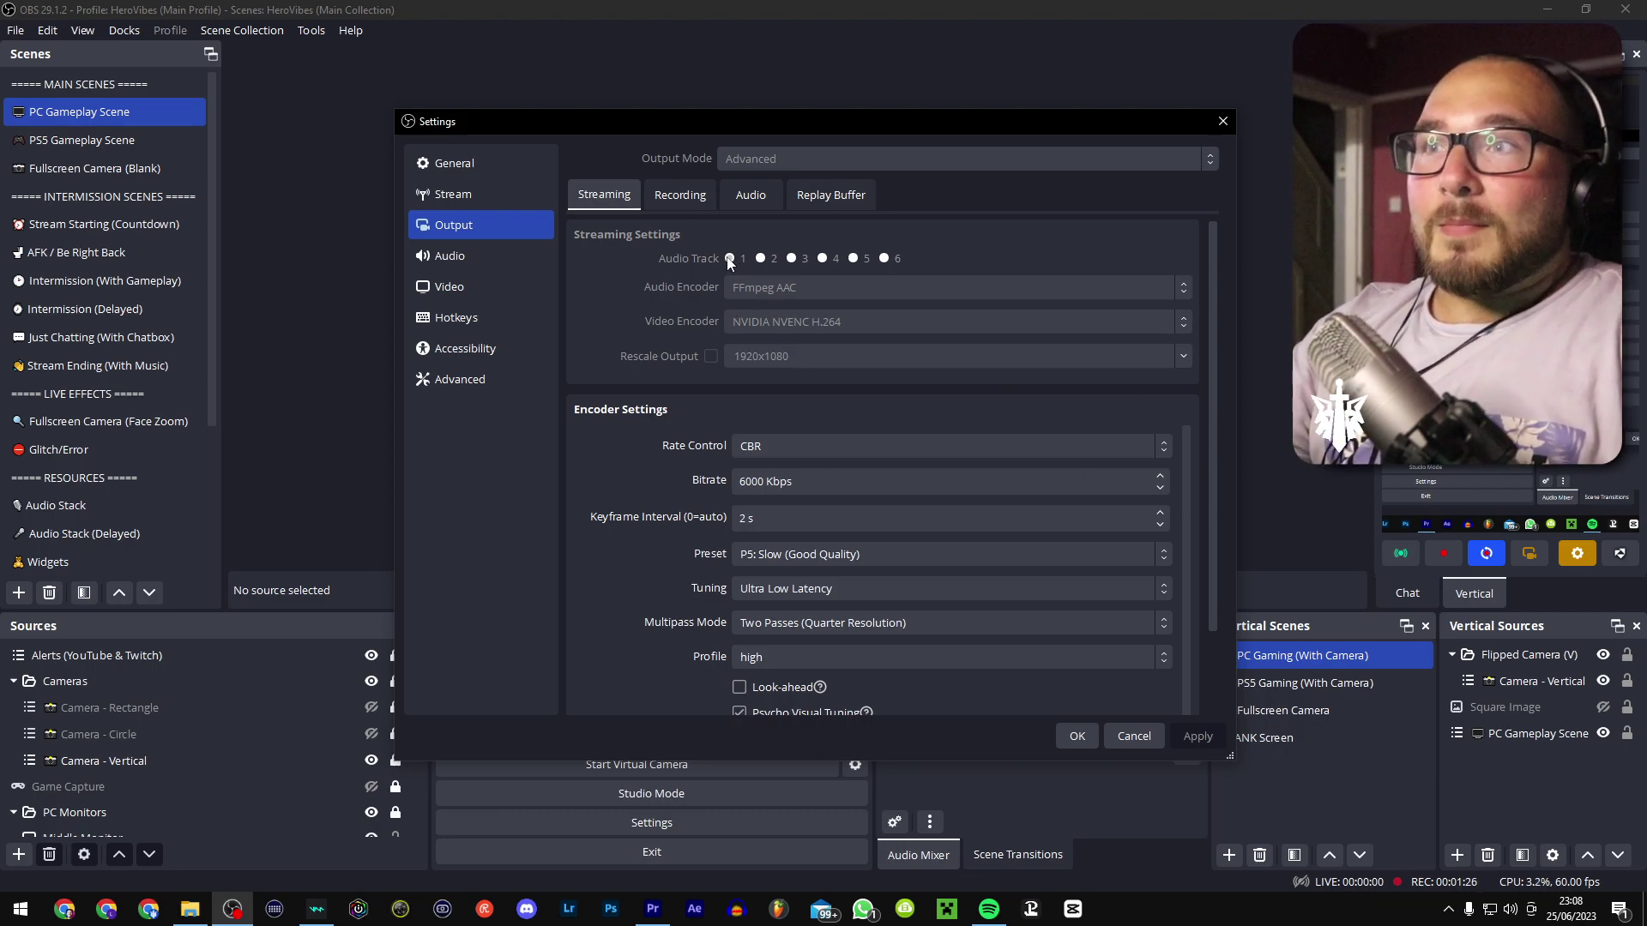
click(662, 194)
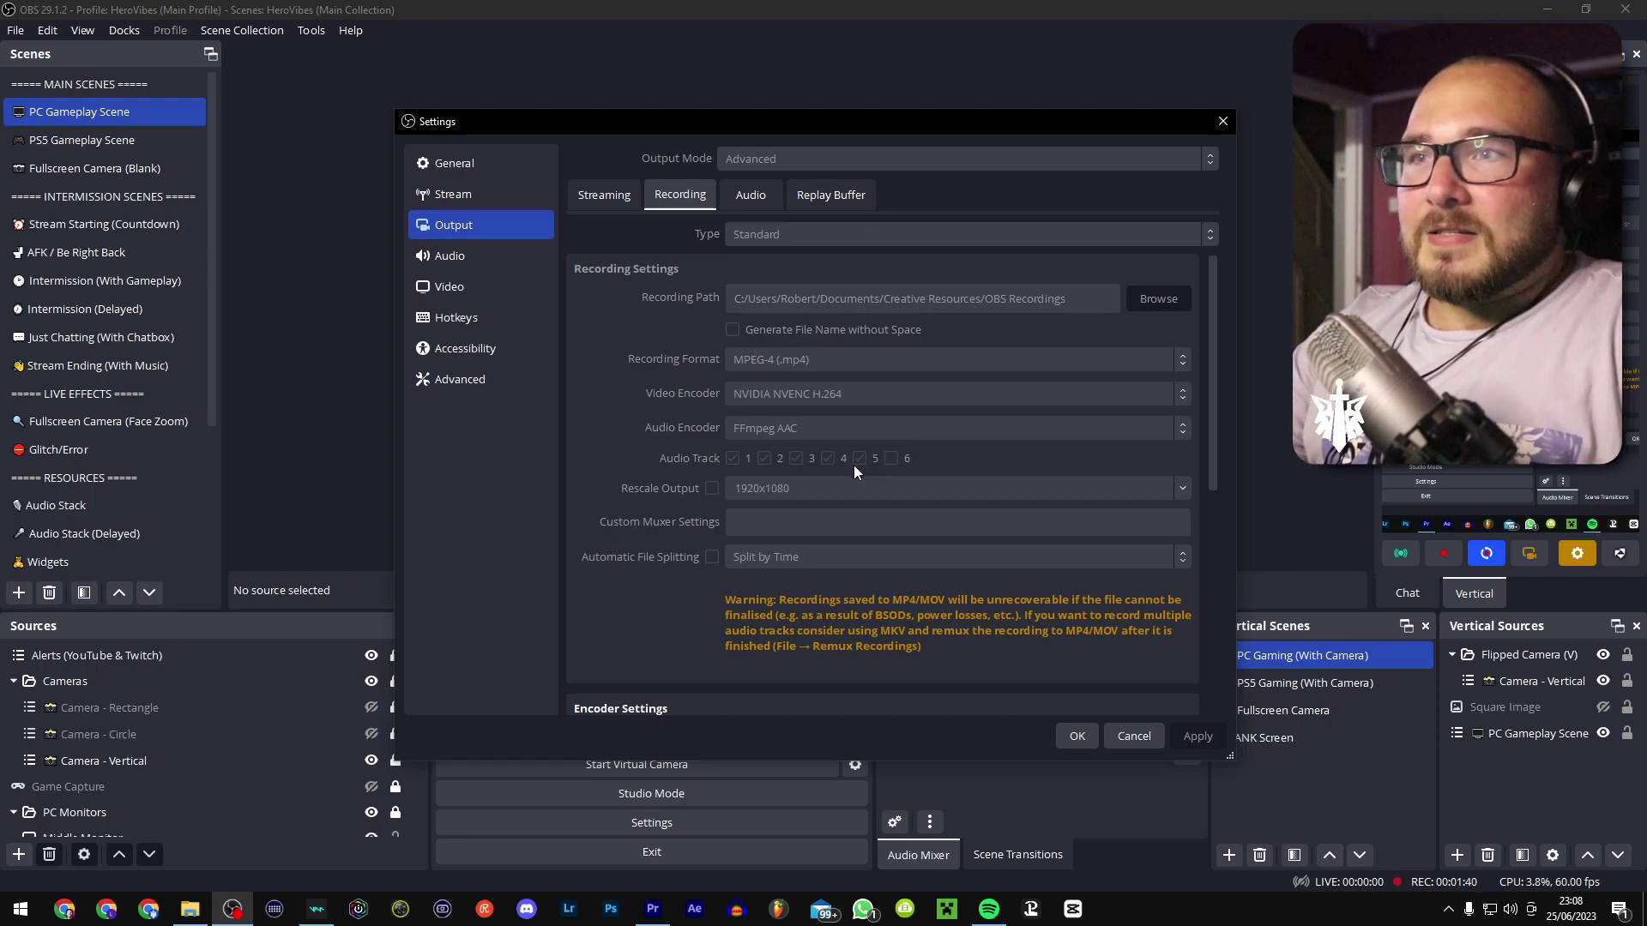
click(733, 456)
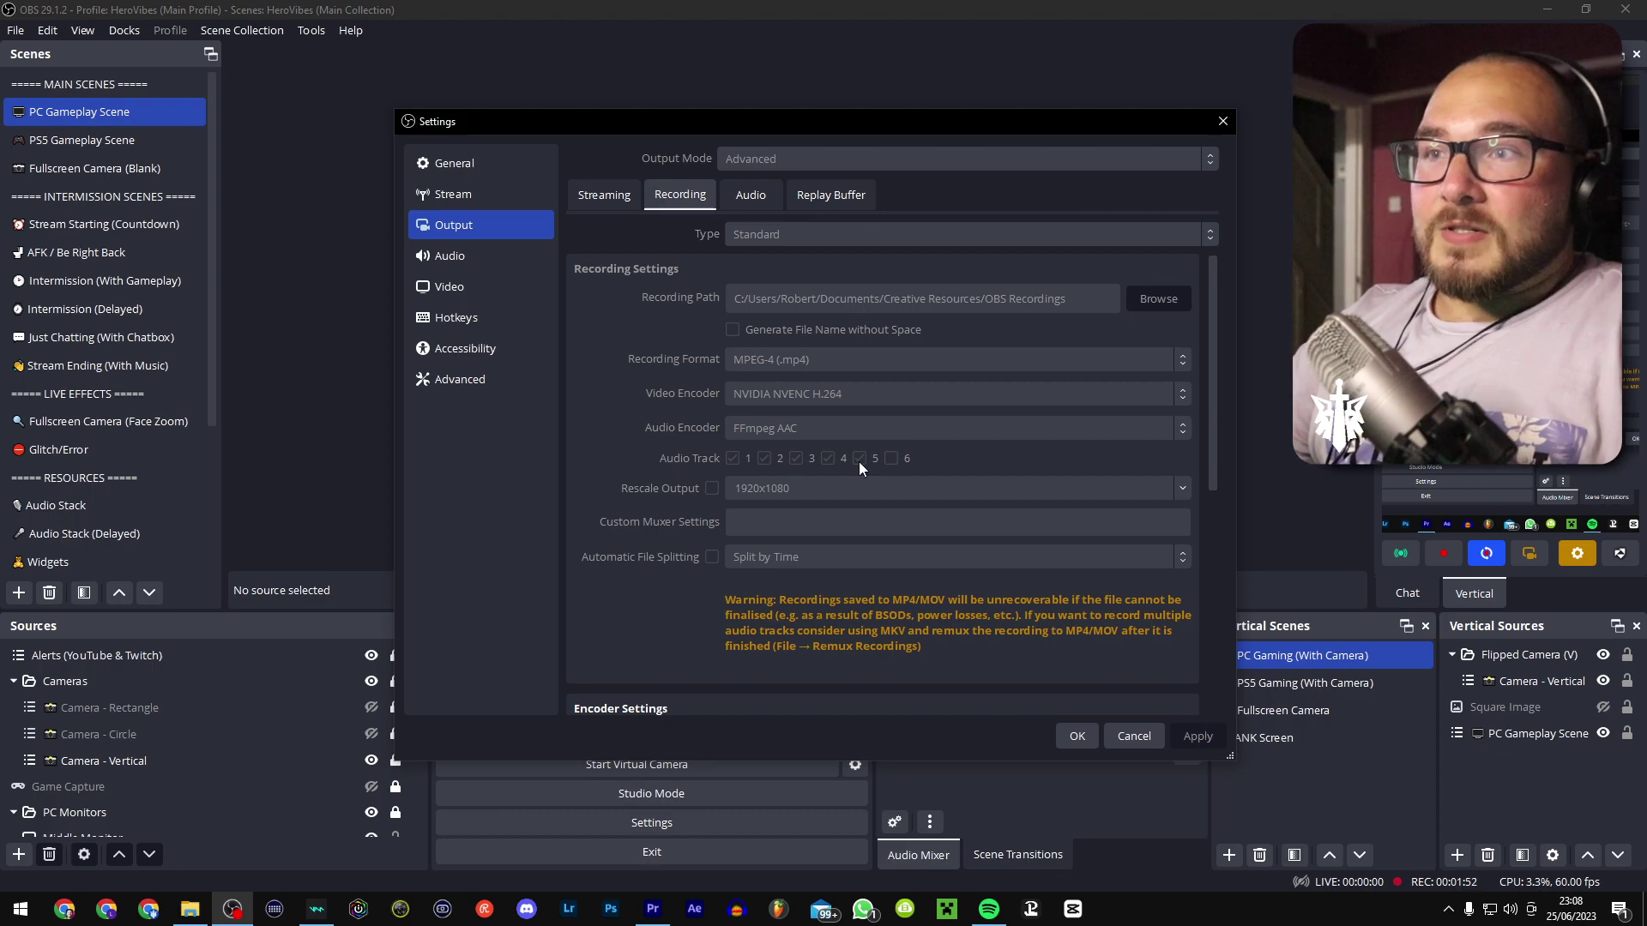
Step: Apply the settings and bring up Advanced Audio Properties from PC Audio's menu
click(1072, 734)
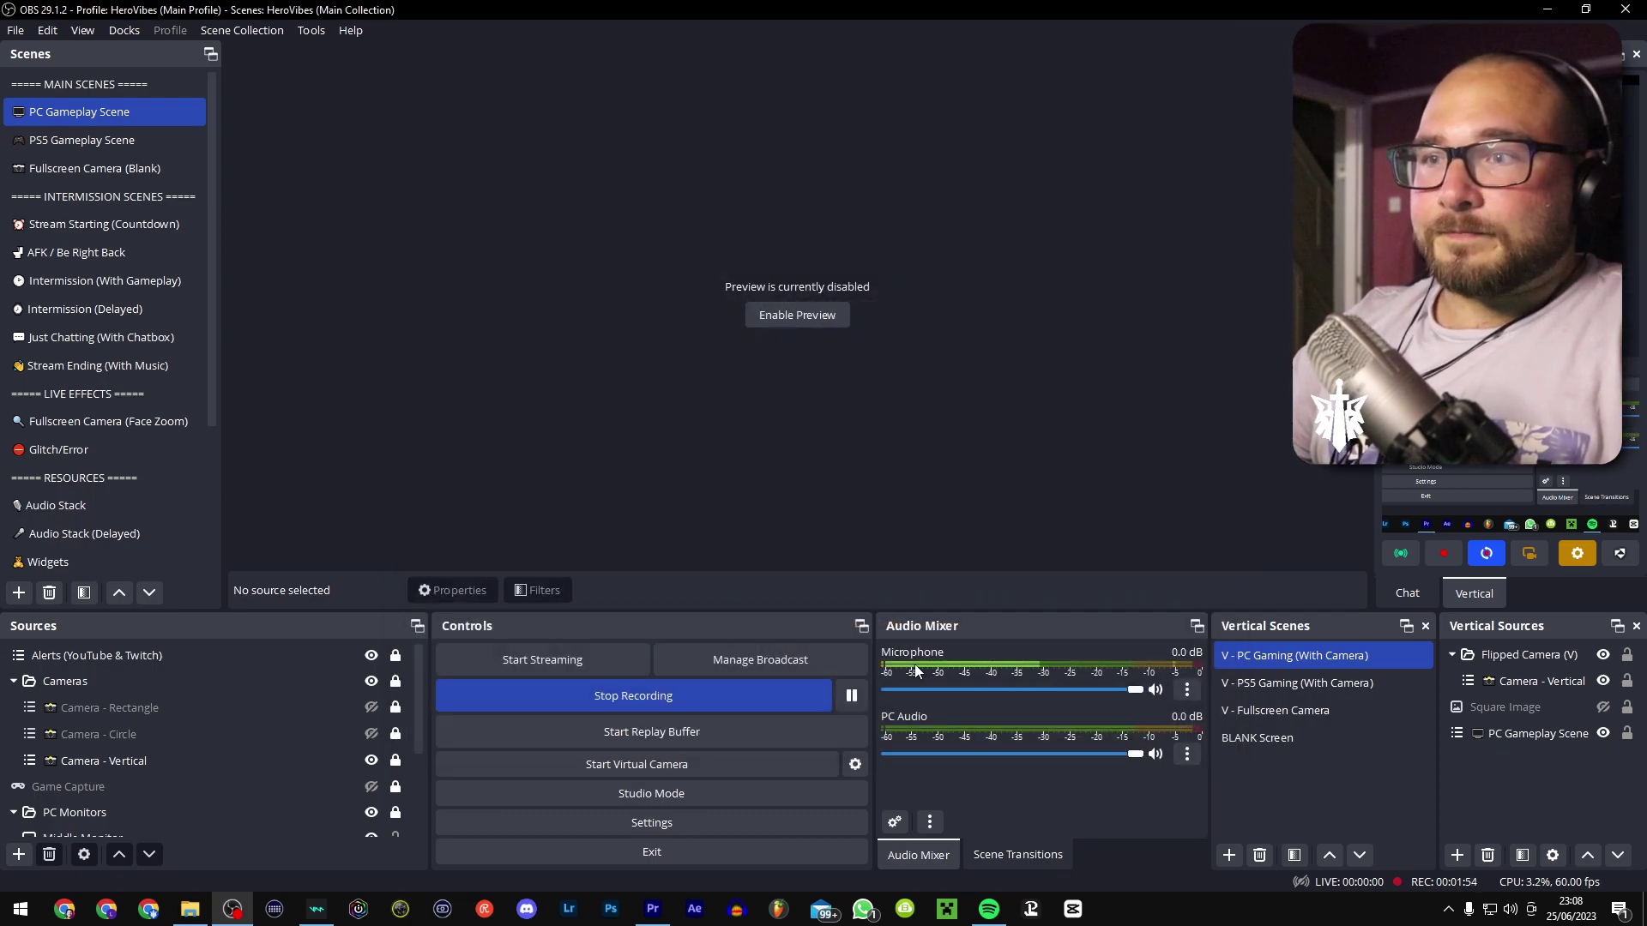
click(1192, 756)
click(1213, 741)
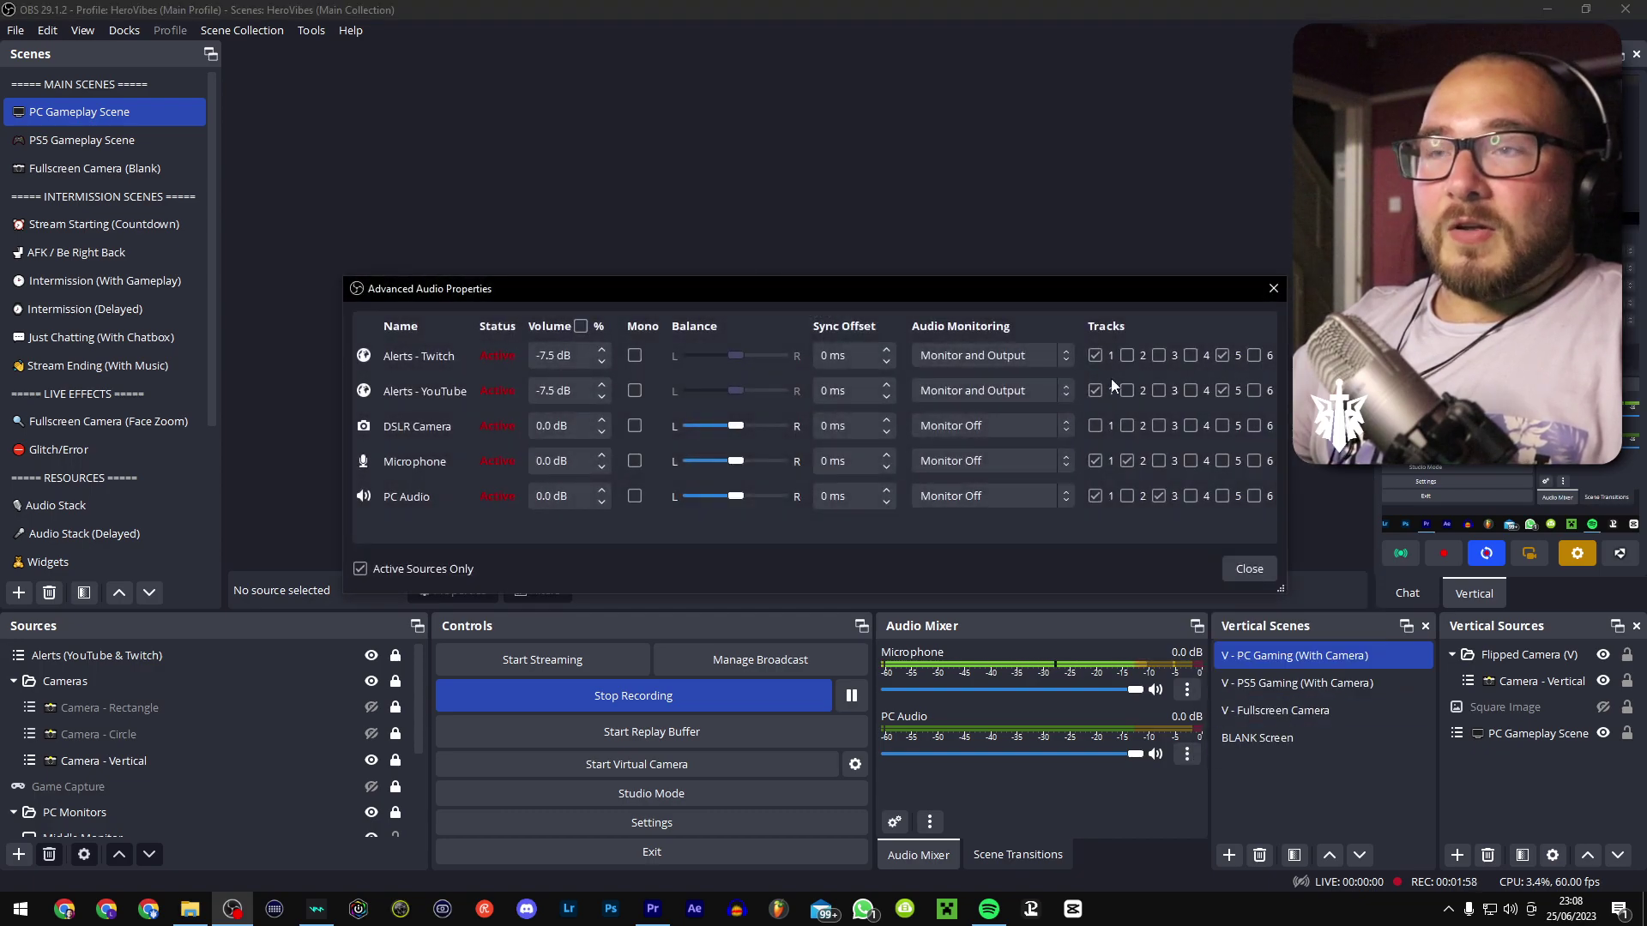
Step: Enlarge and reposition the Advanced Audio Properties window, toggling Active Sources Only off and on
drag(856, 286, 774, 136)
drag(1206, 443, 1296, 485)
drag(1099, 130, 1099, 142)
drag(985, 154, 961, 211)
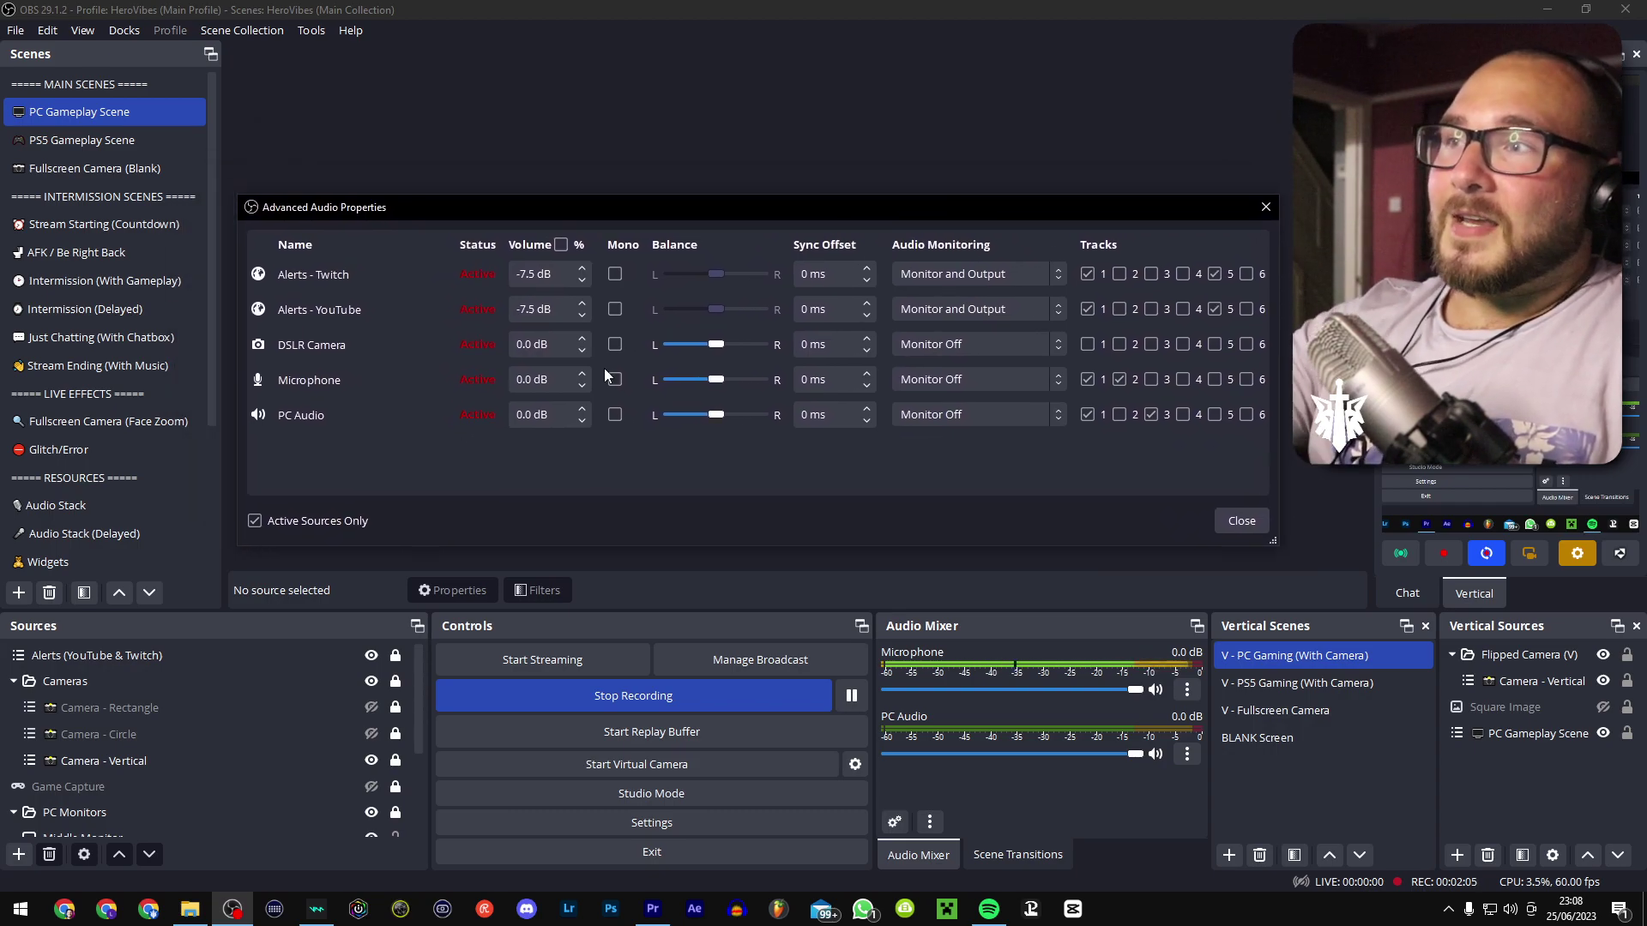
click(253, 521)
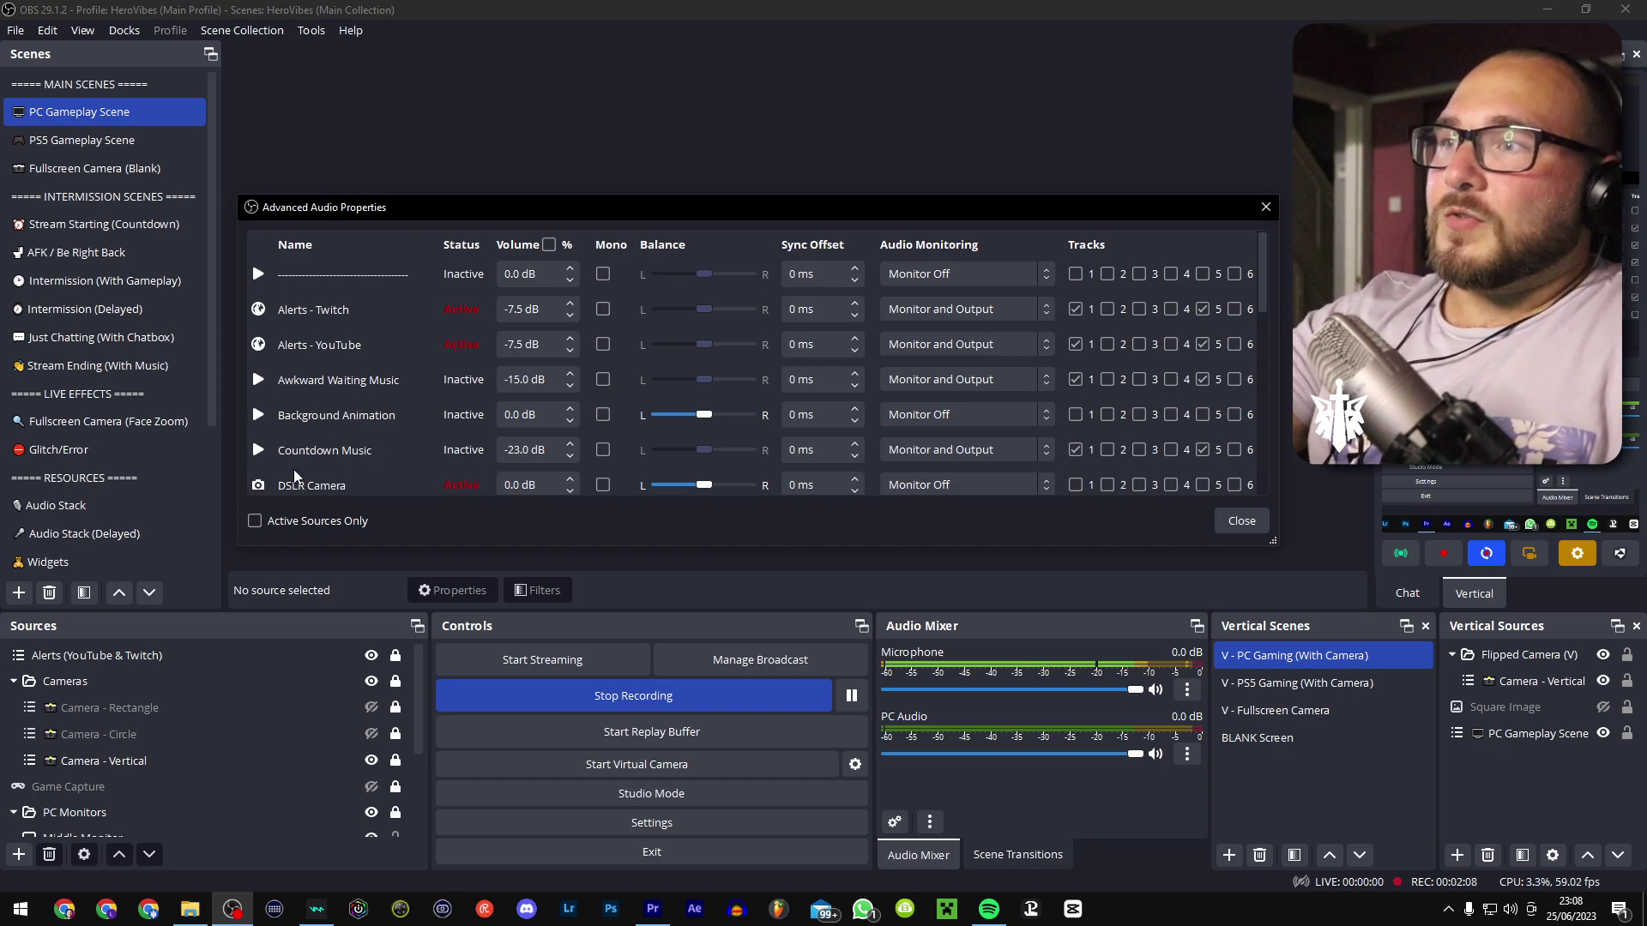
click(268, 521)
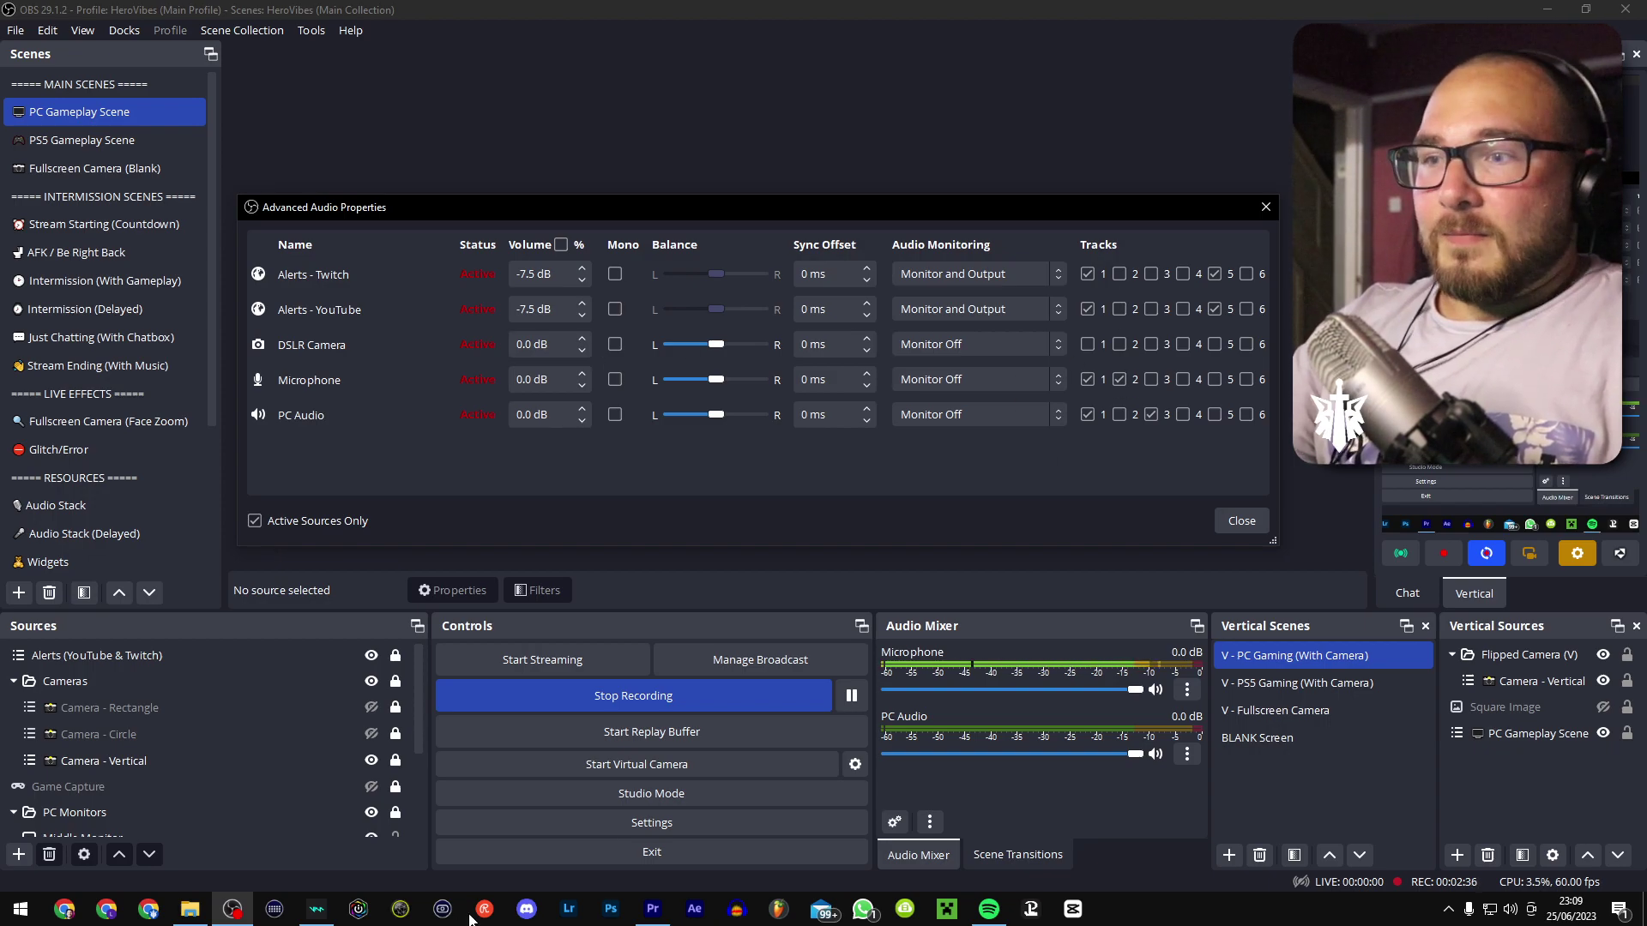
Step: Import Test.mp4 from OBS Recordings into Premiere and create a Test sequence from it
click(651, 910)
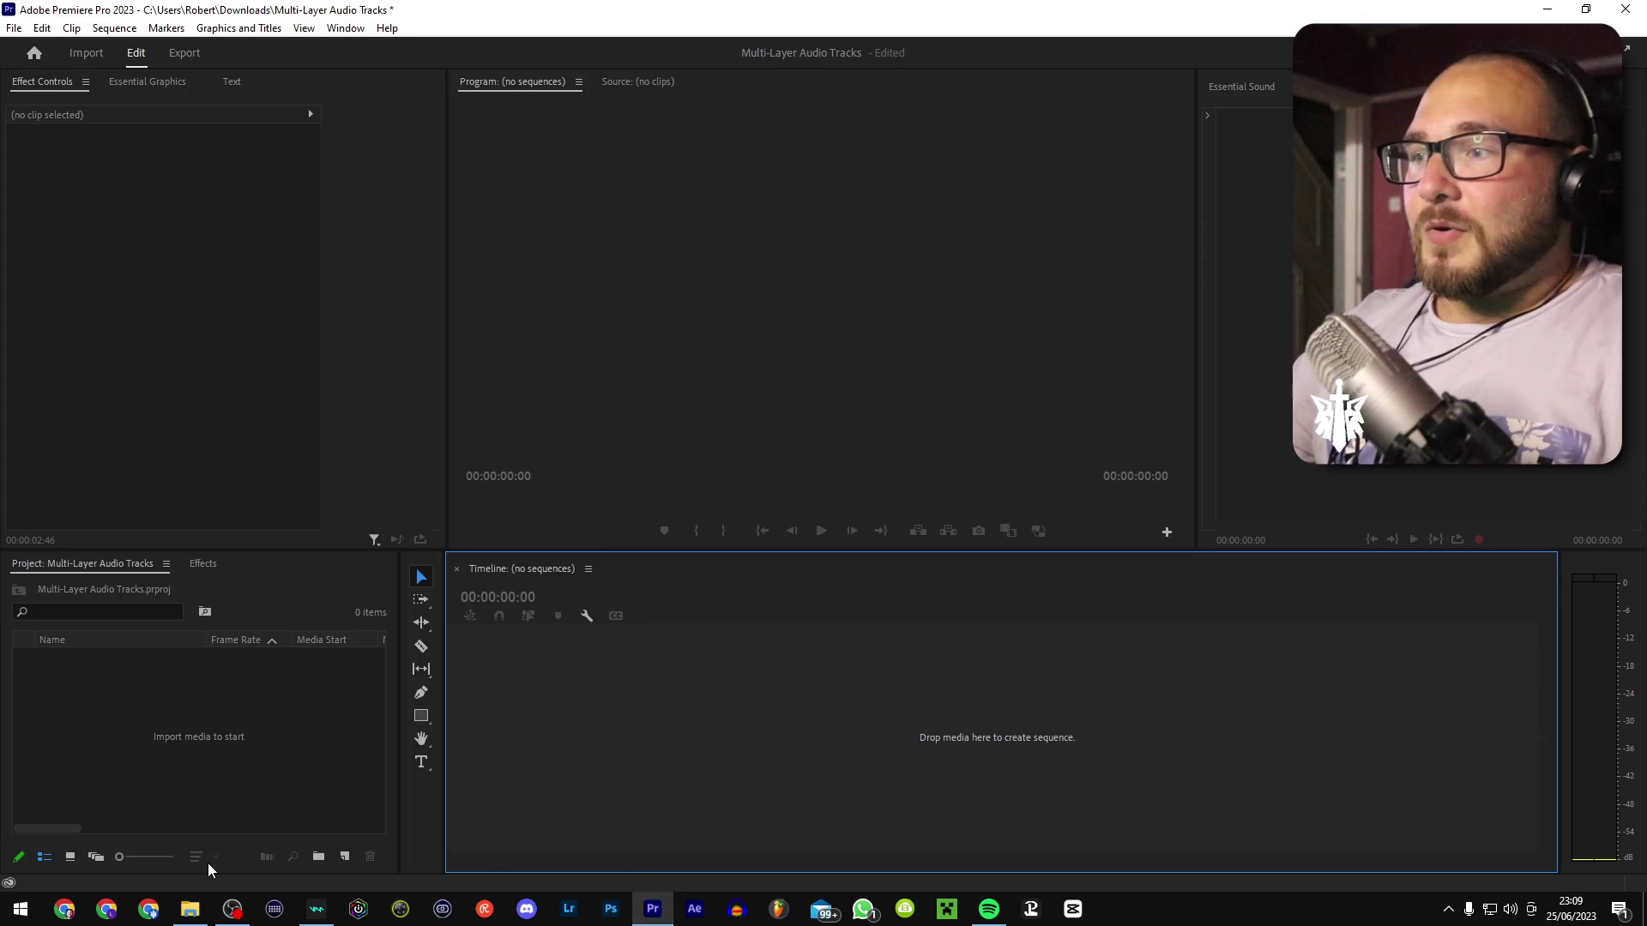
click(190, 909)
drag(1008, 309, 189, 778)
drag(131, 655, 649, 753)
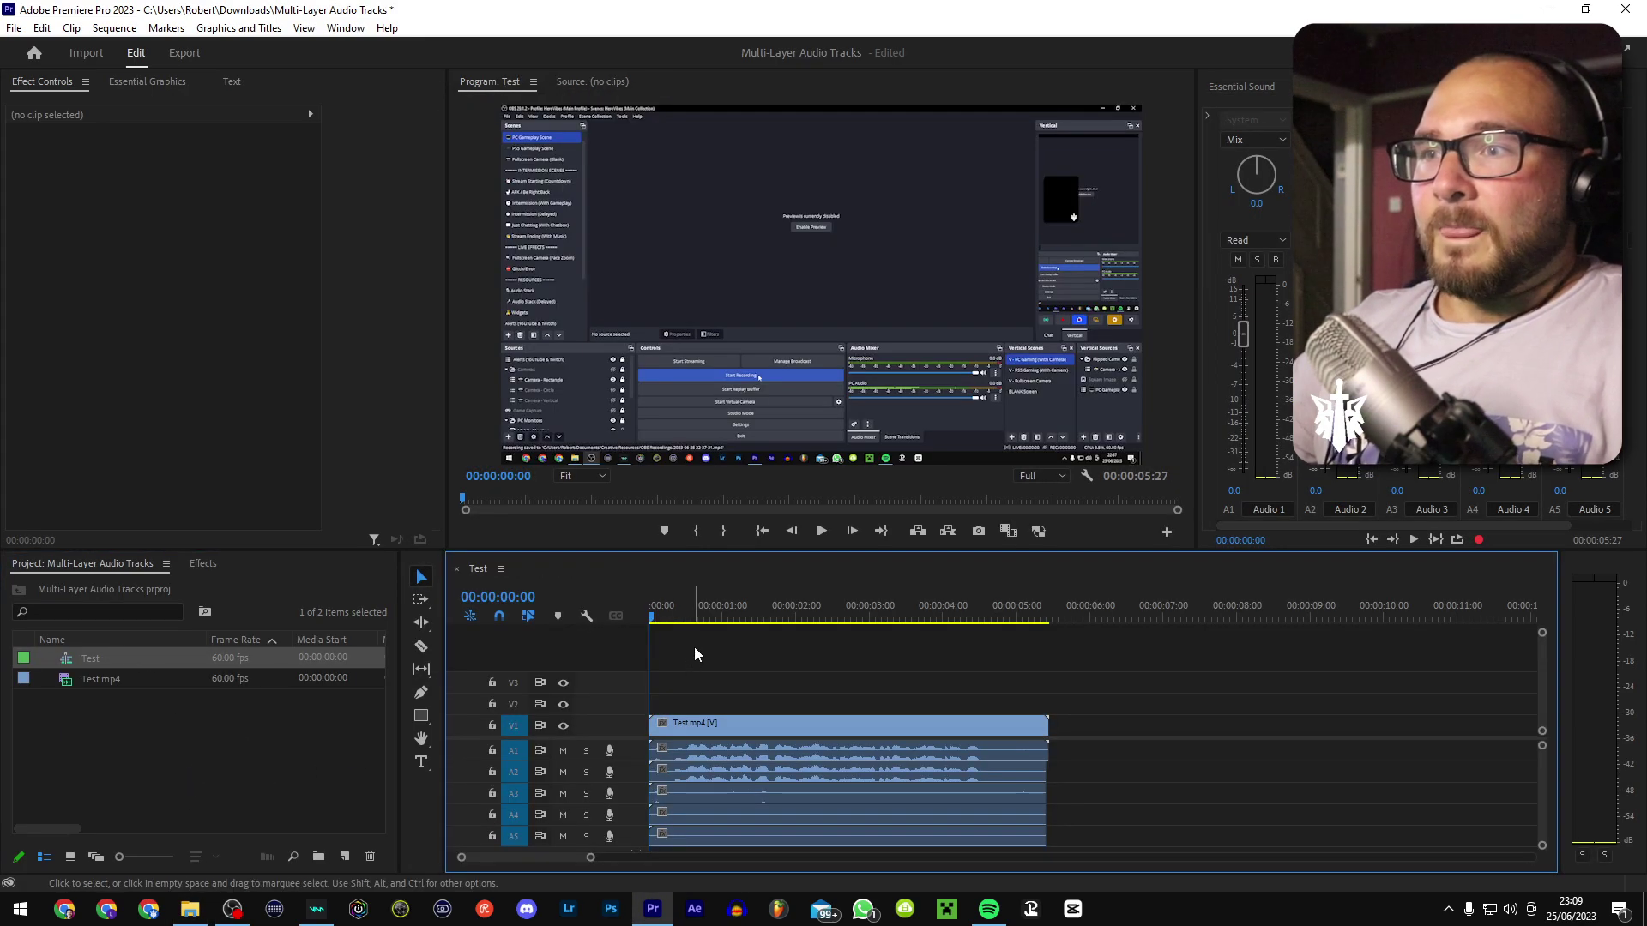
key(space)
key(space)
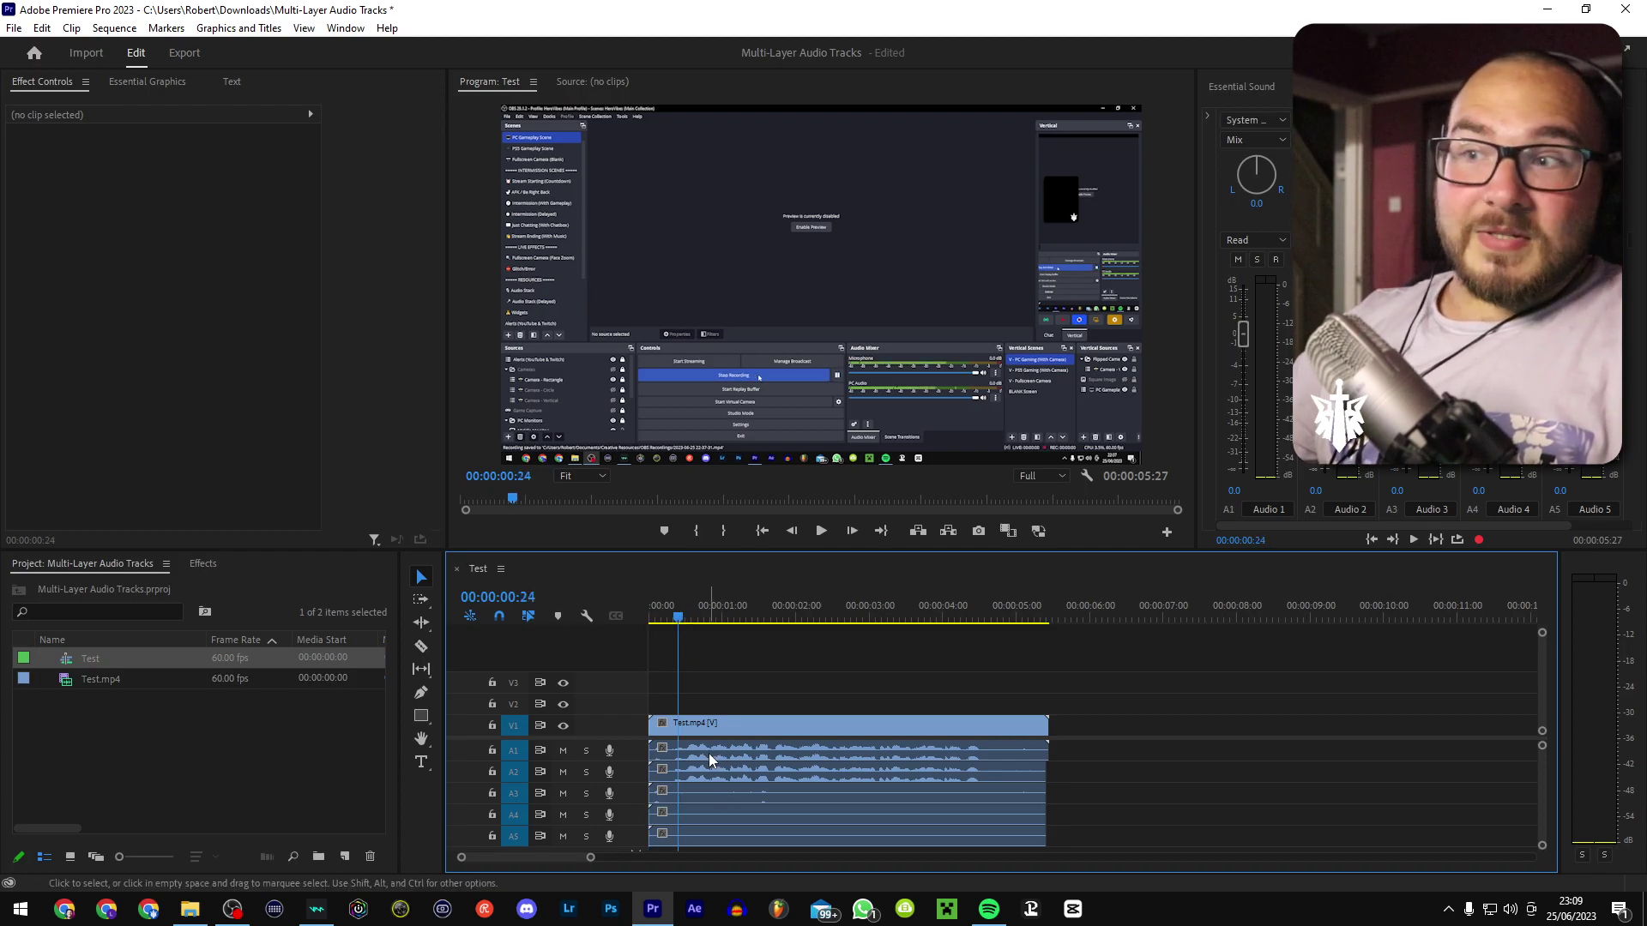
Step: Mute audio tracks A2 and A3 and play the sequence to compare
click(708, 753)
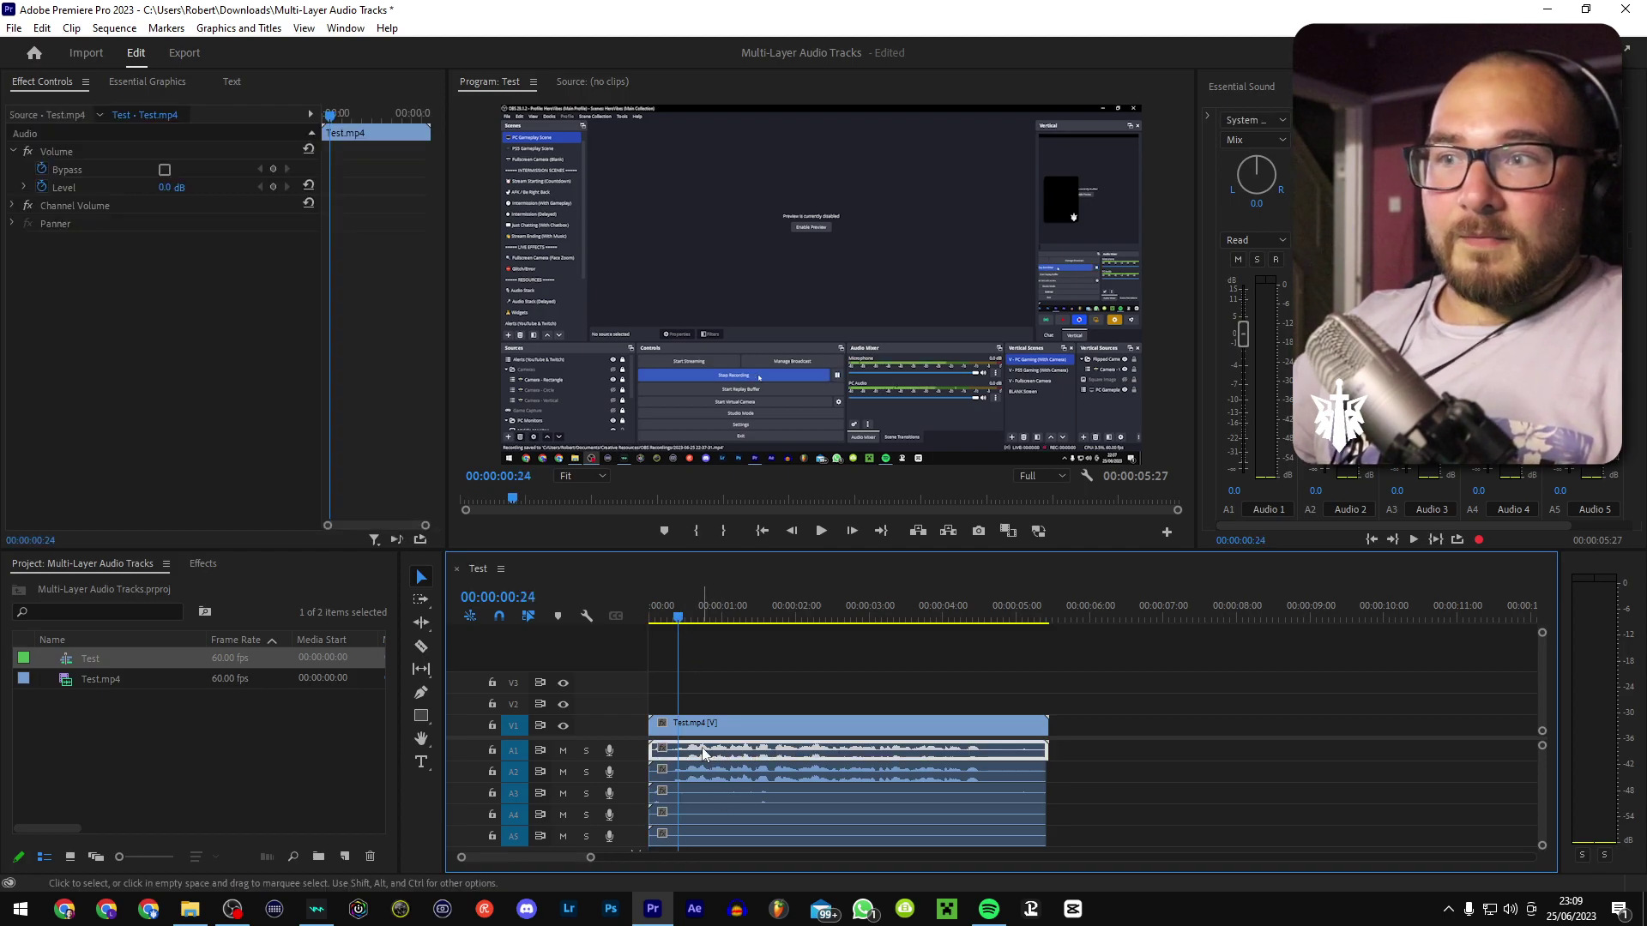
click(563, 771)
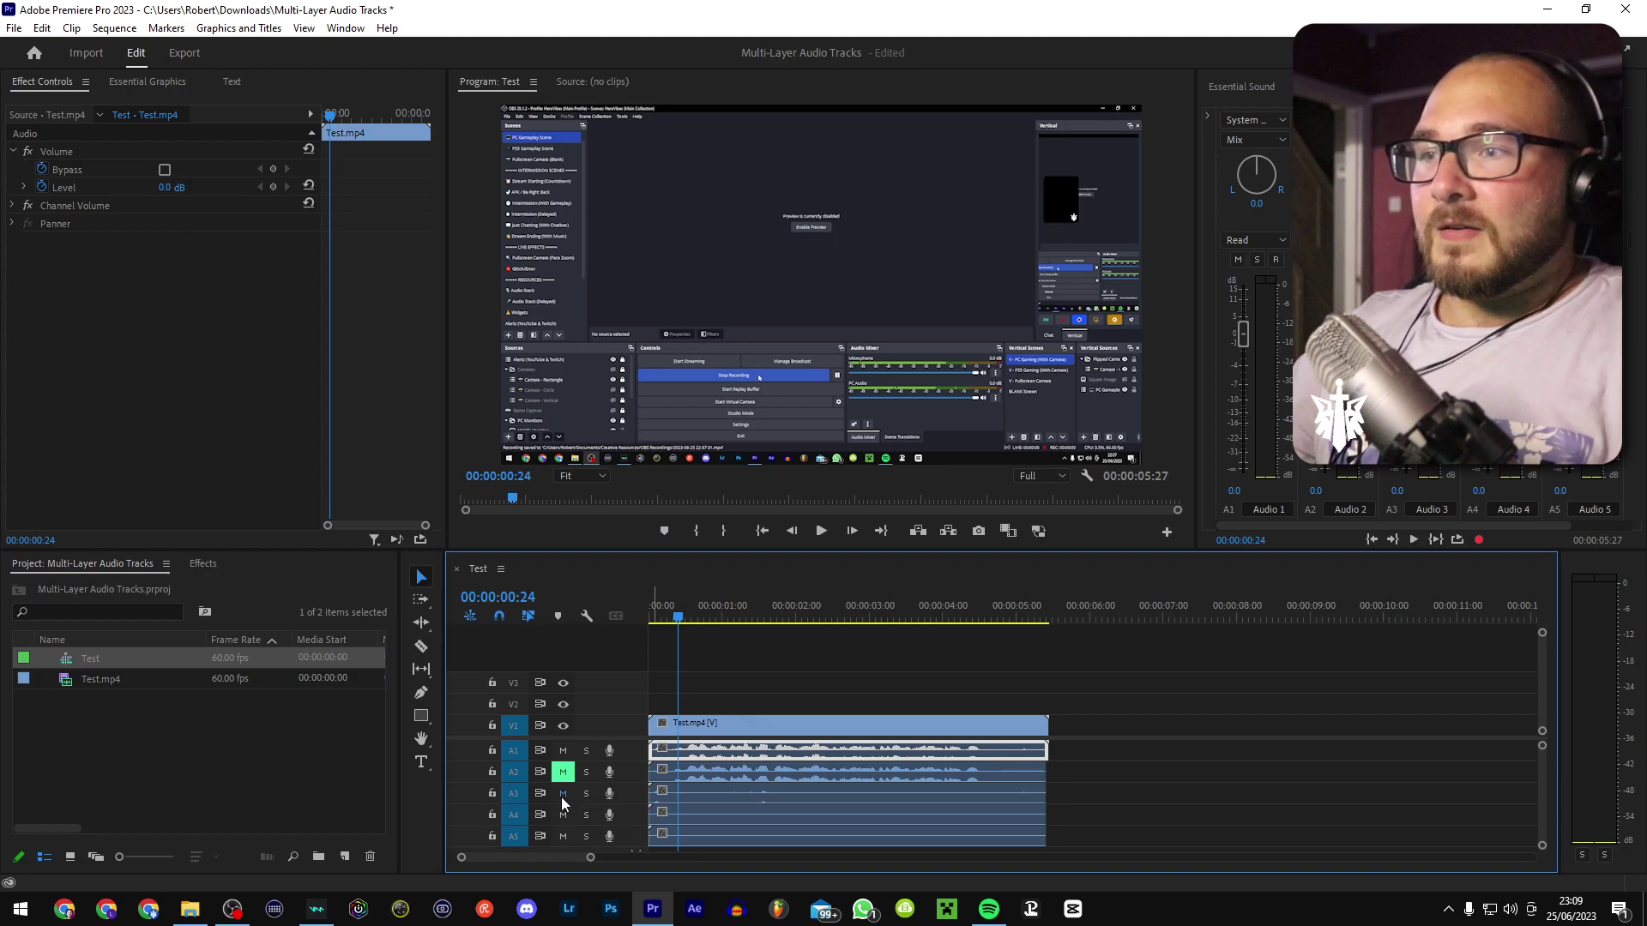
click(562, 794)
key(space)
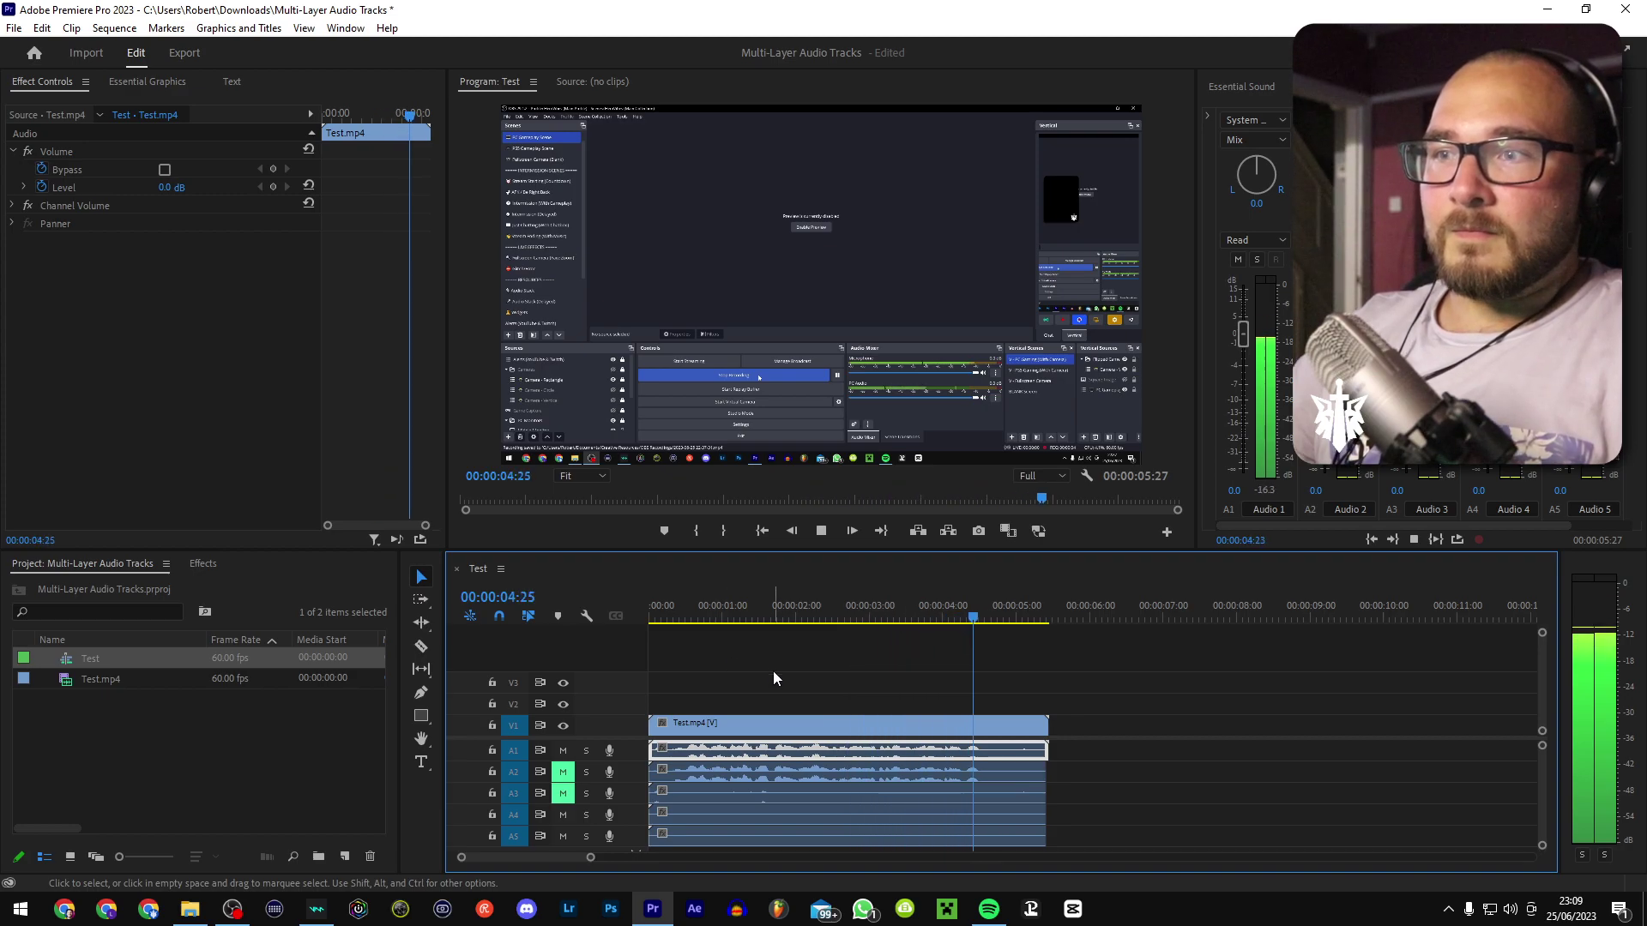
key(space)
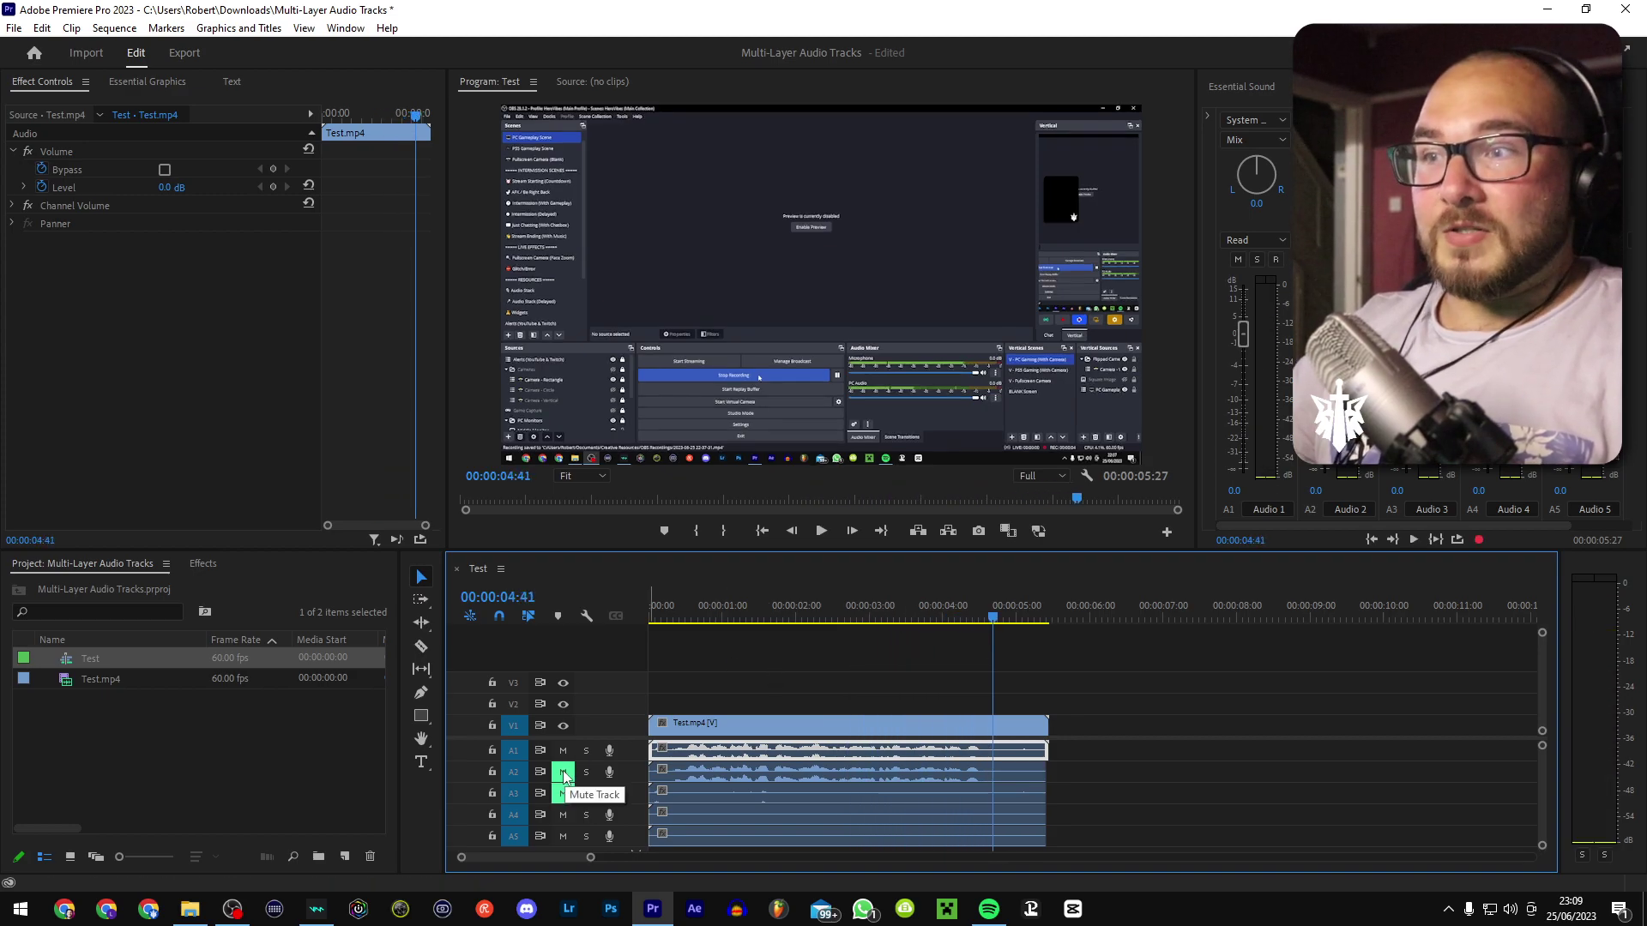
Step: After checking OBS's track assignments, mute A1 and replay from the start with only A2 audible
click(232, 910)
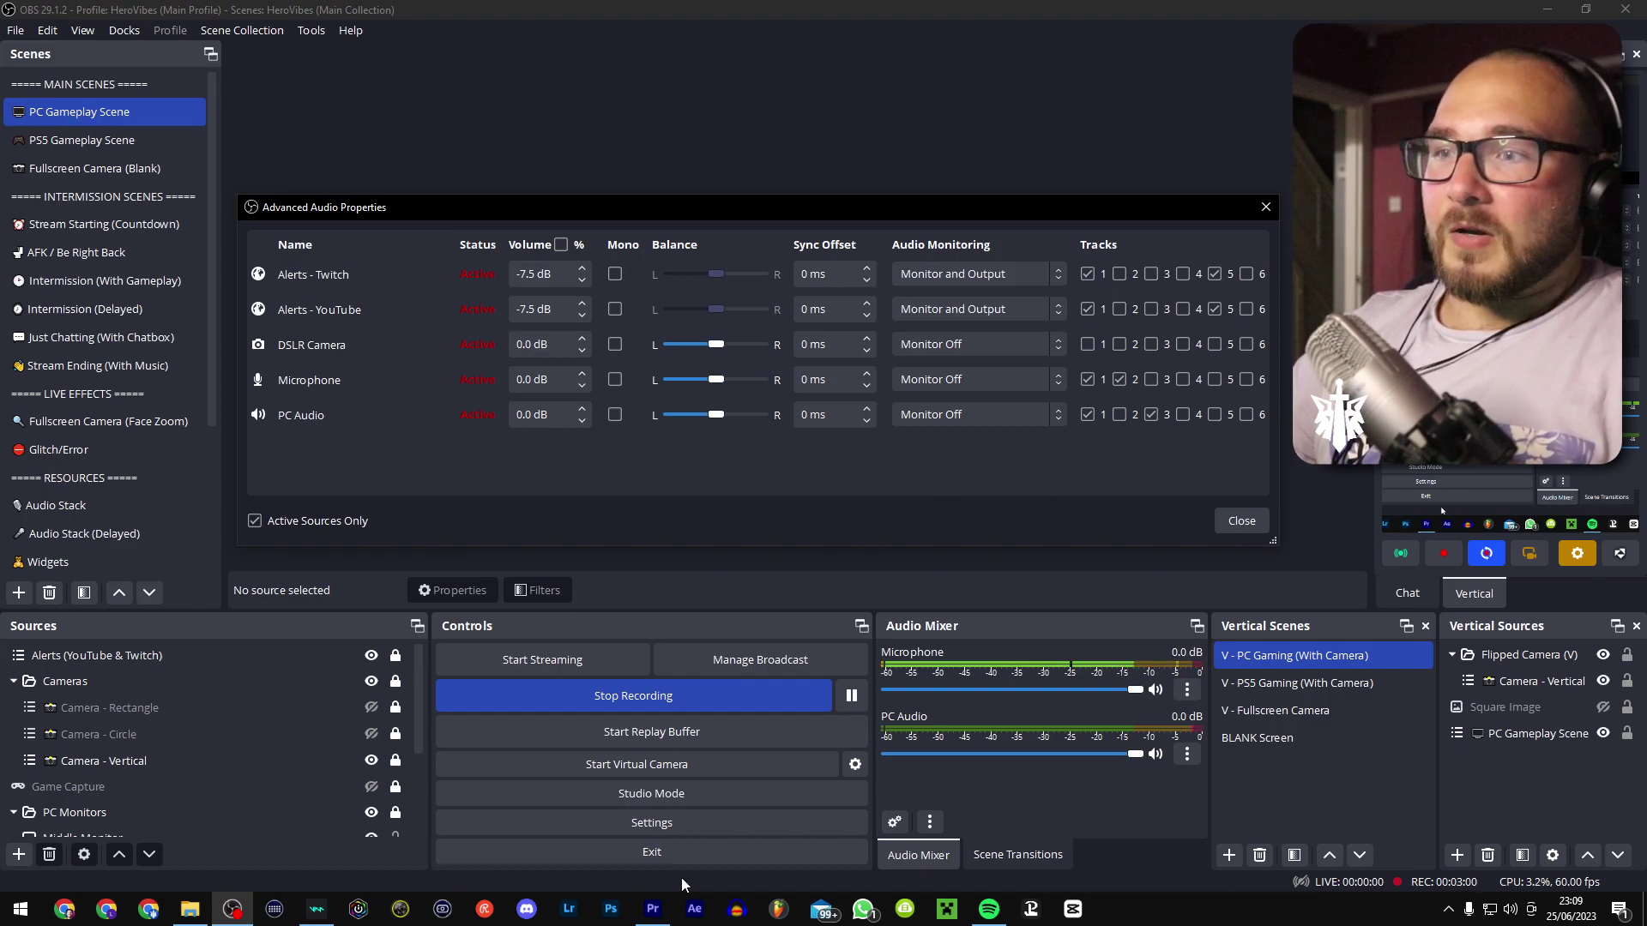
click(652, 909)
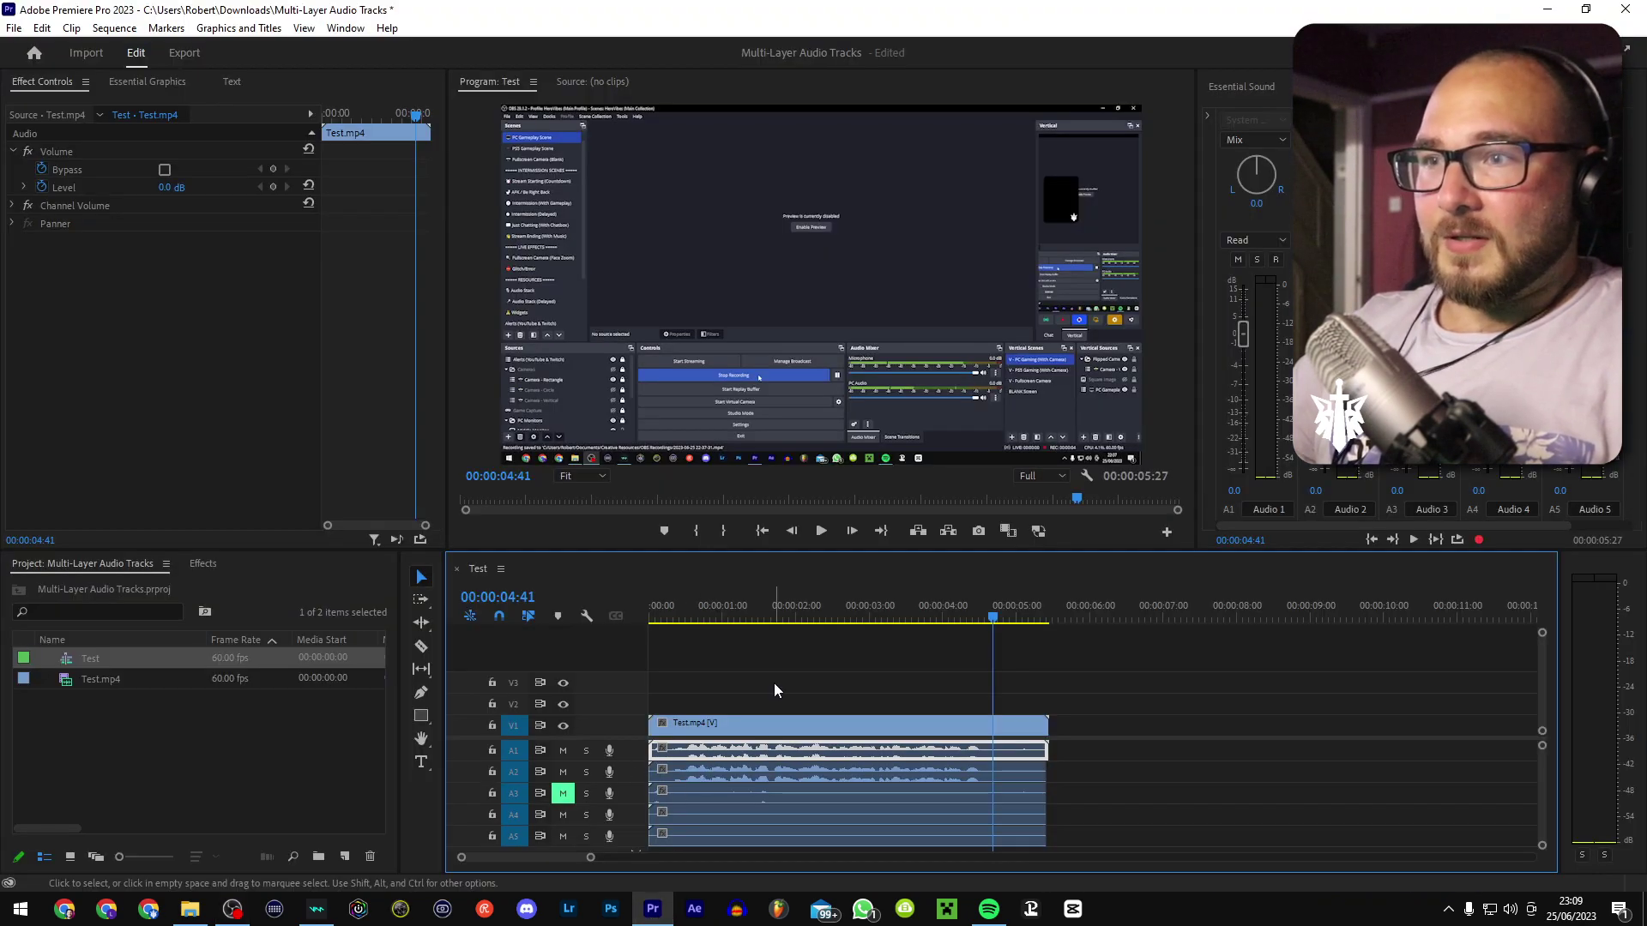
click(773, 682)
click(565, 752)
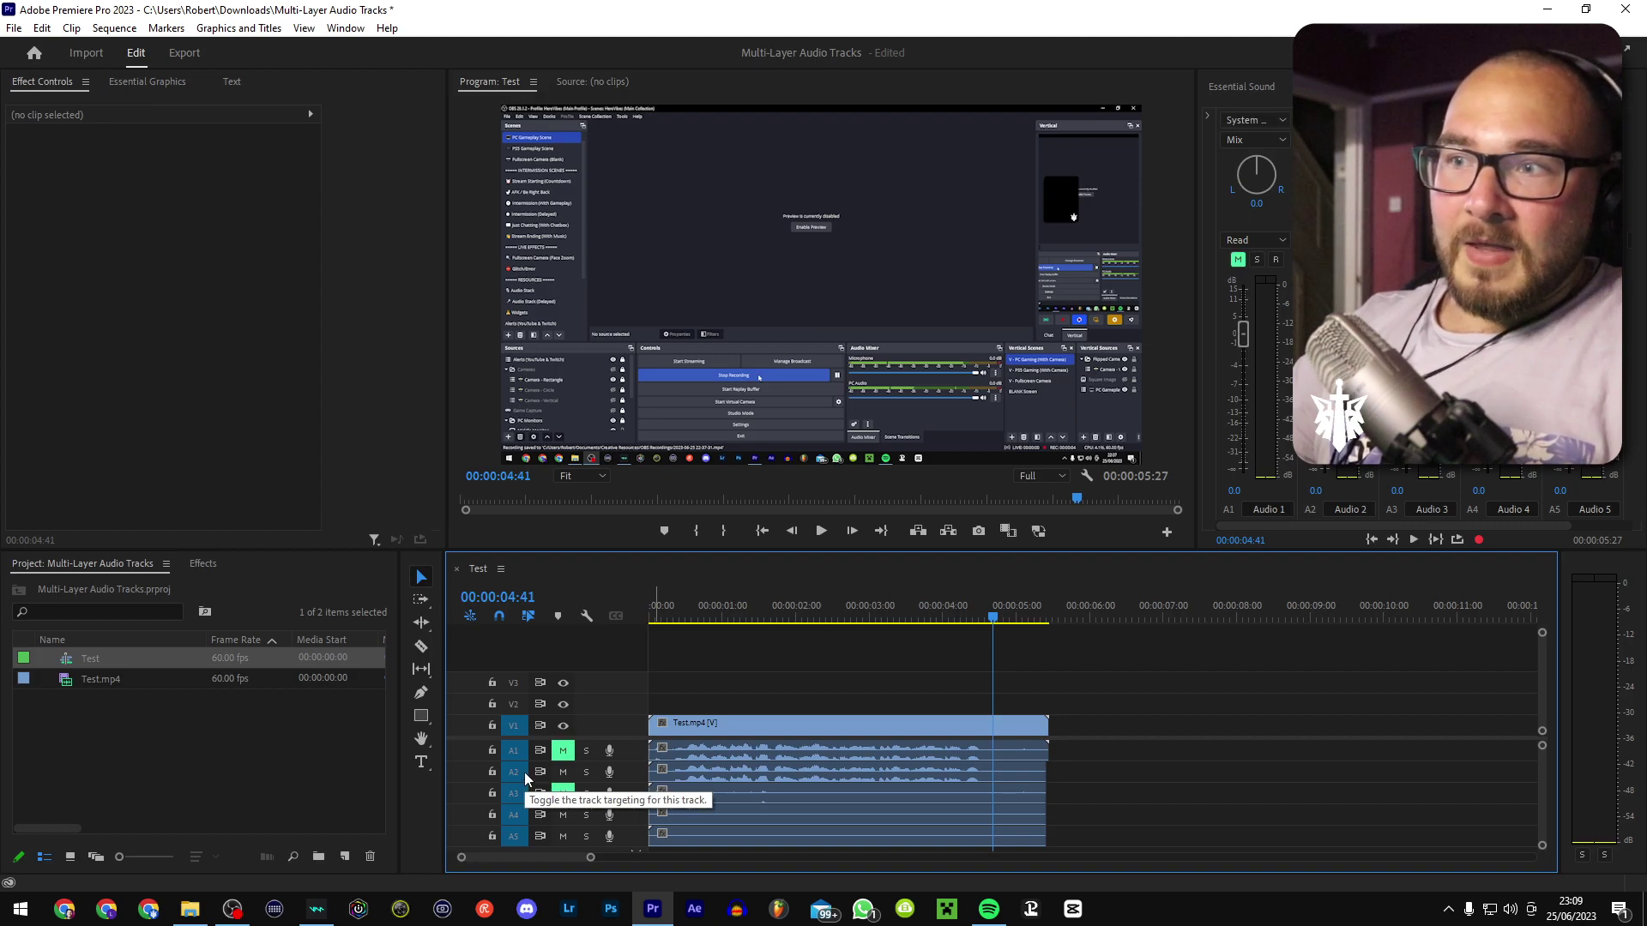
drag(693, 612, 674, 626)
key(space)
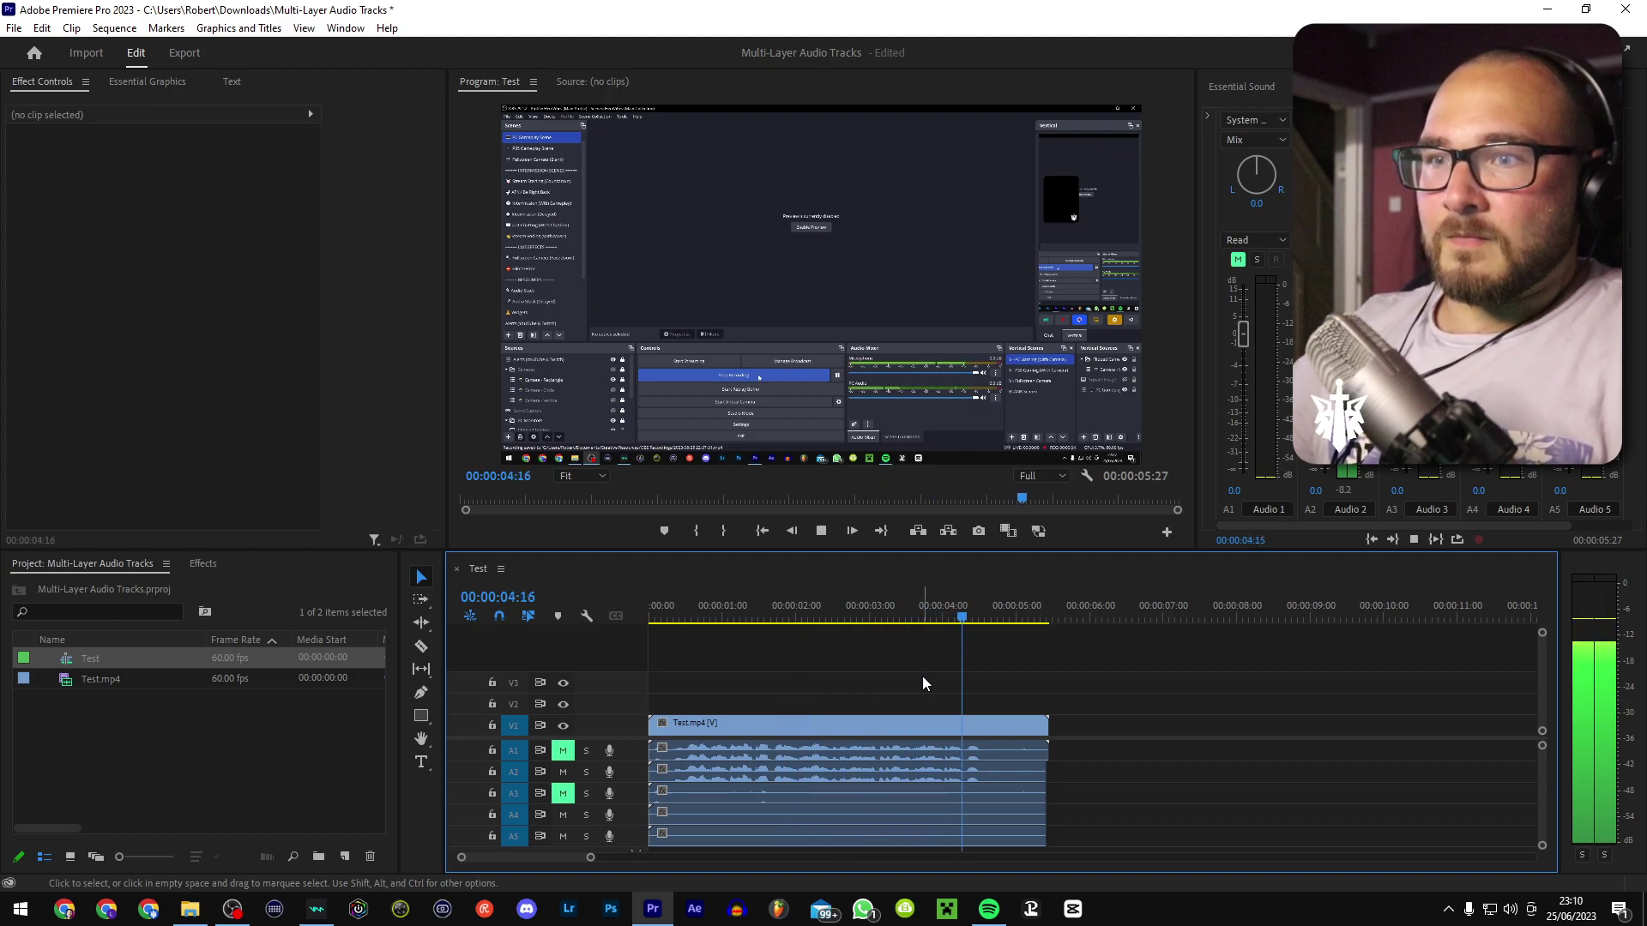
key(space)
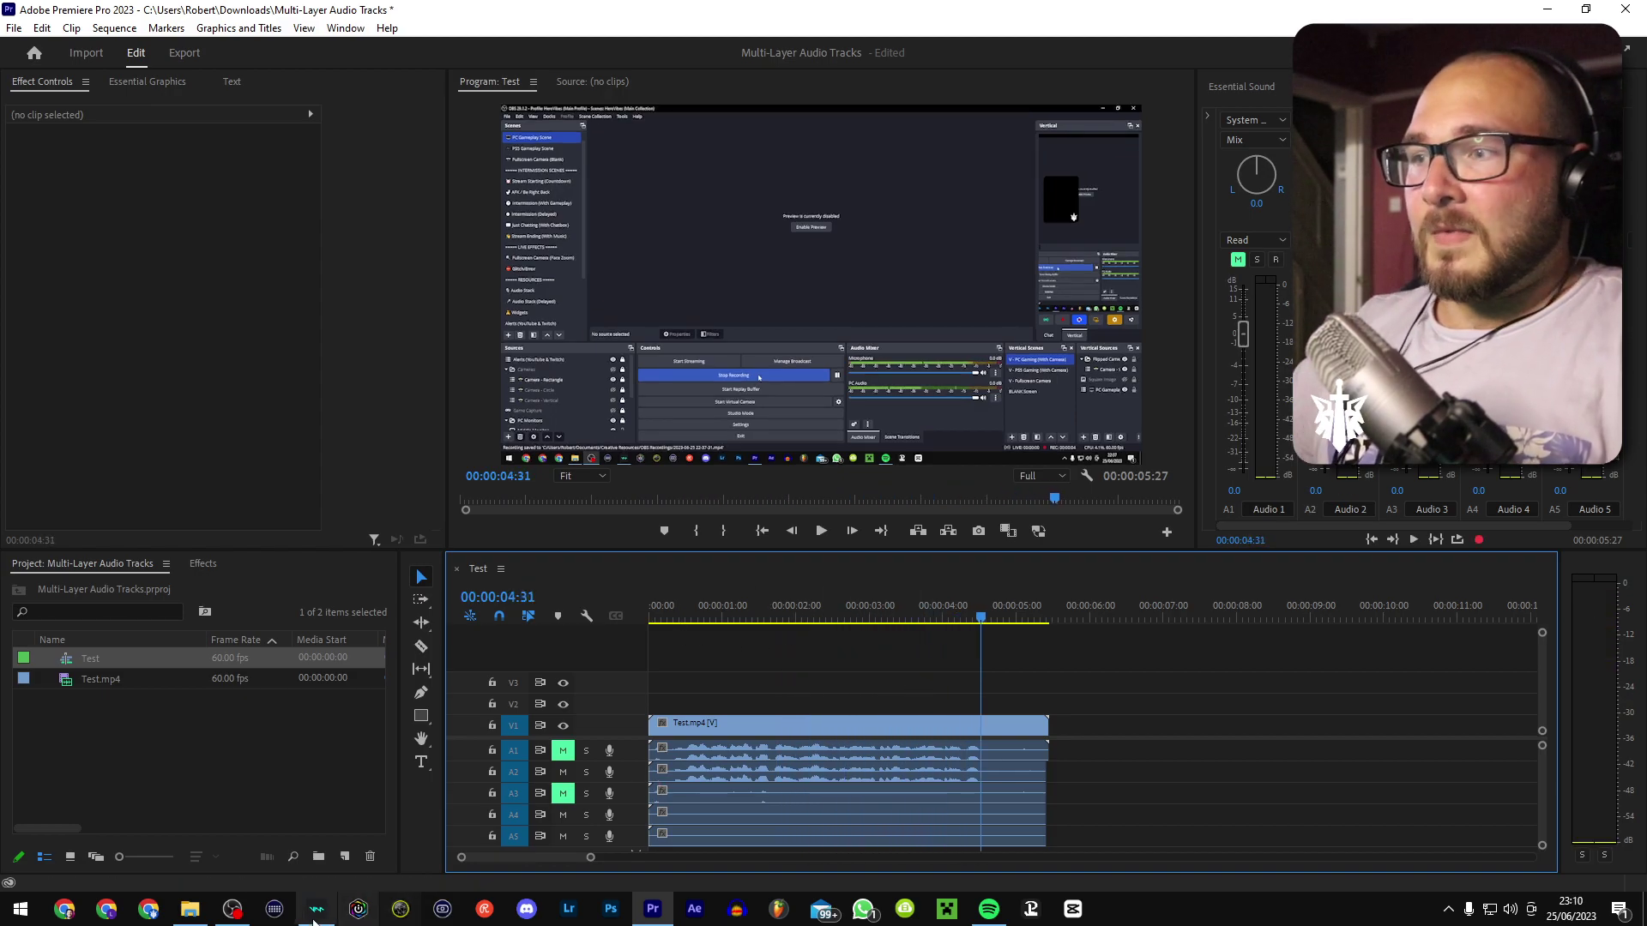
Step: Bring OBS back showing Advanced Audio Properties with PC Audio on tracks 1 and 3
click(232, 909)
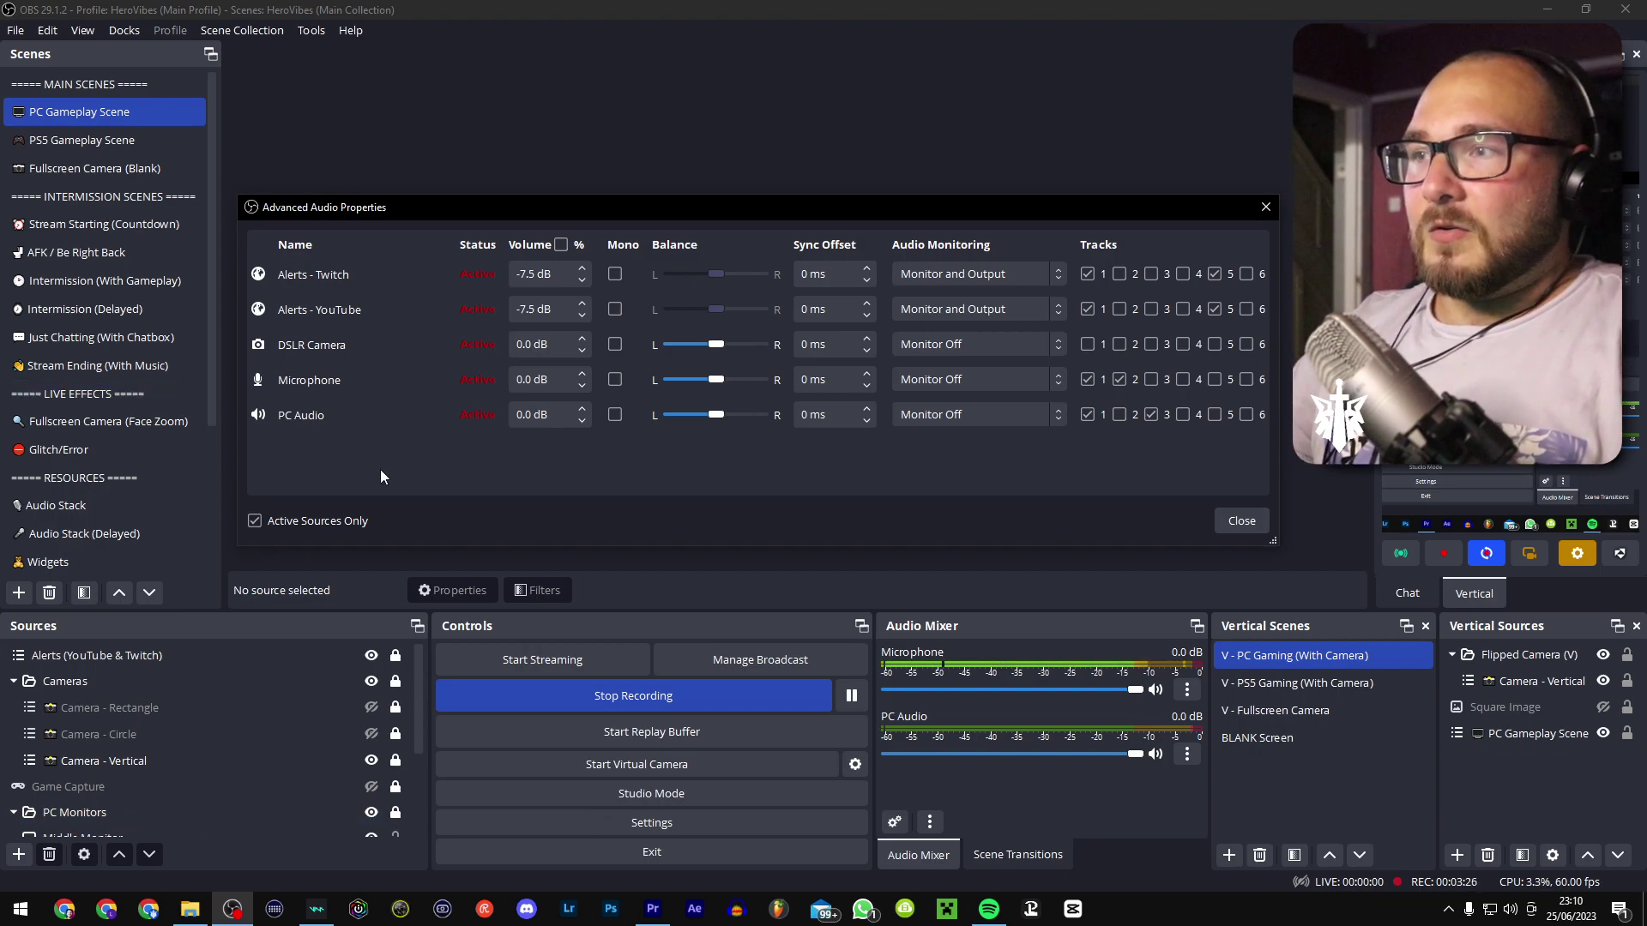
Step: In Premiere, mute A2 as well and play the opening of the sequence
click(652, 909)
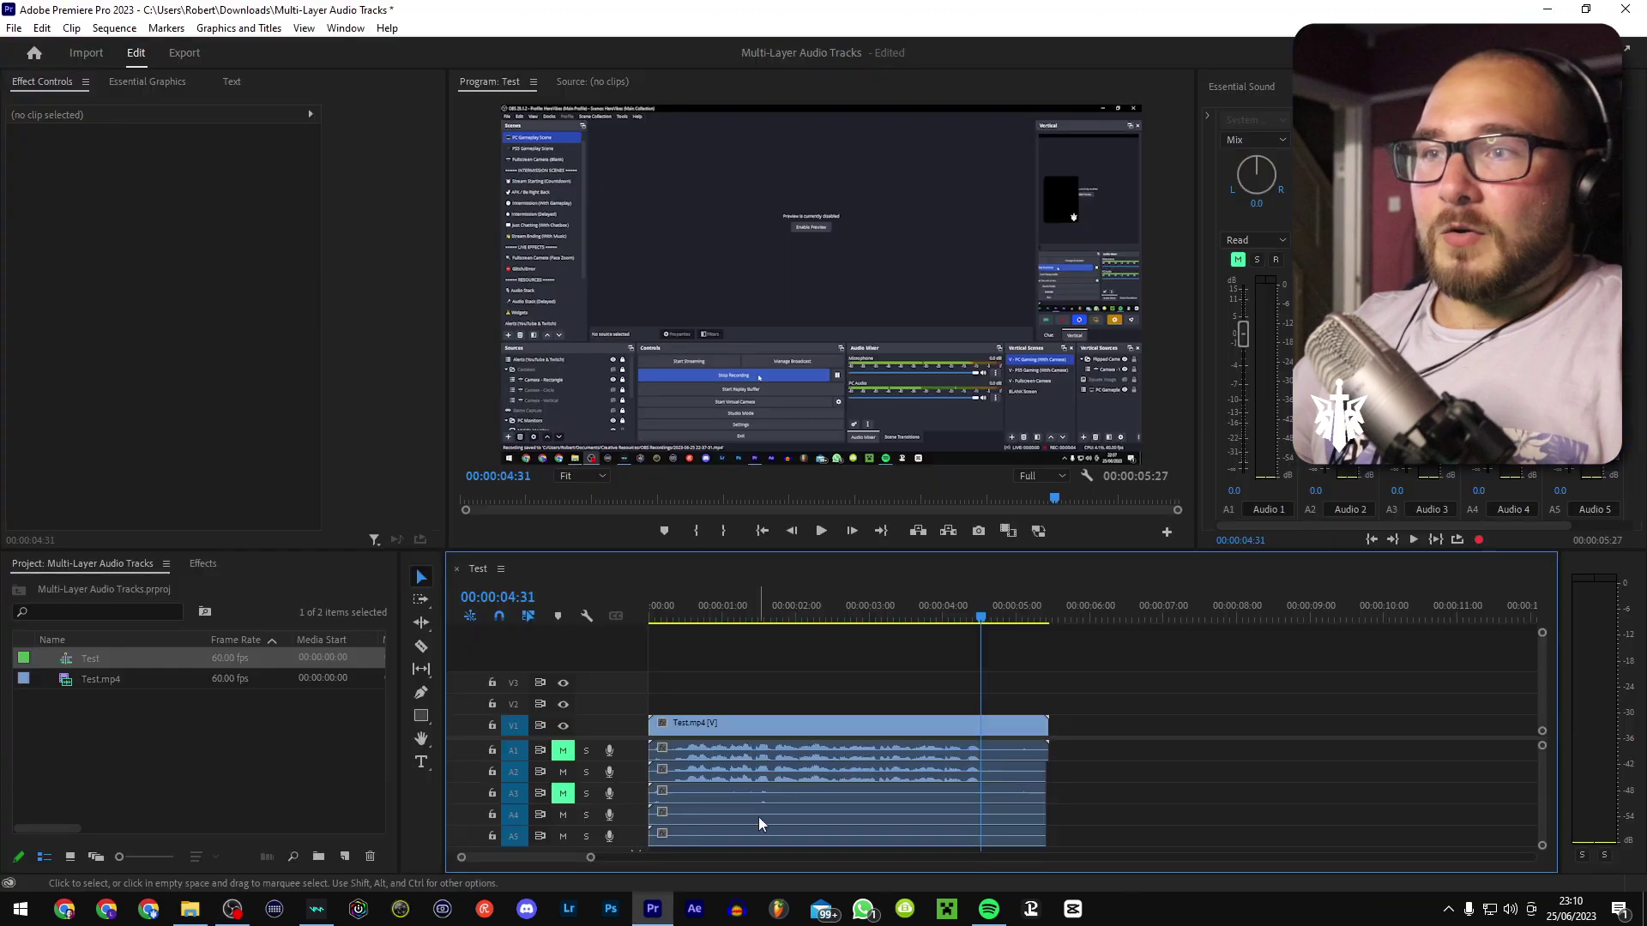
click(564, 771)
click(659, 611)
key(space)
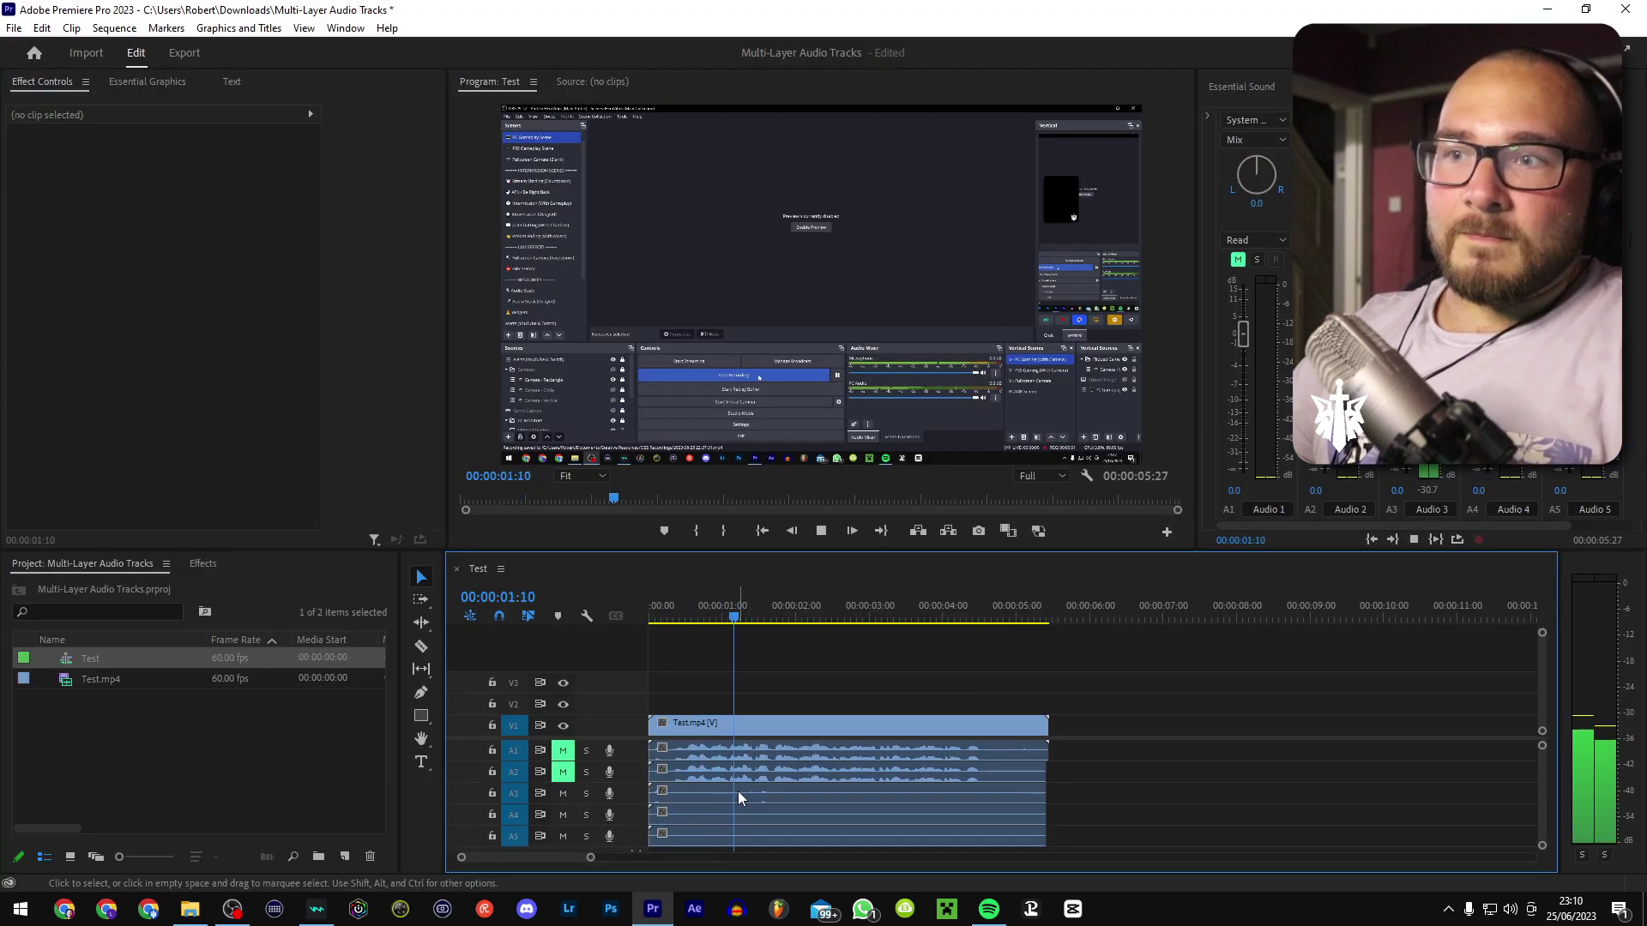
key(space)
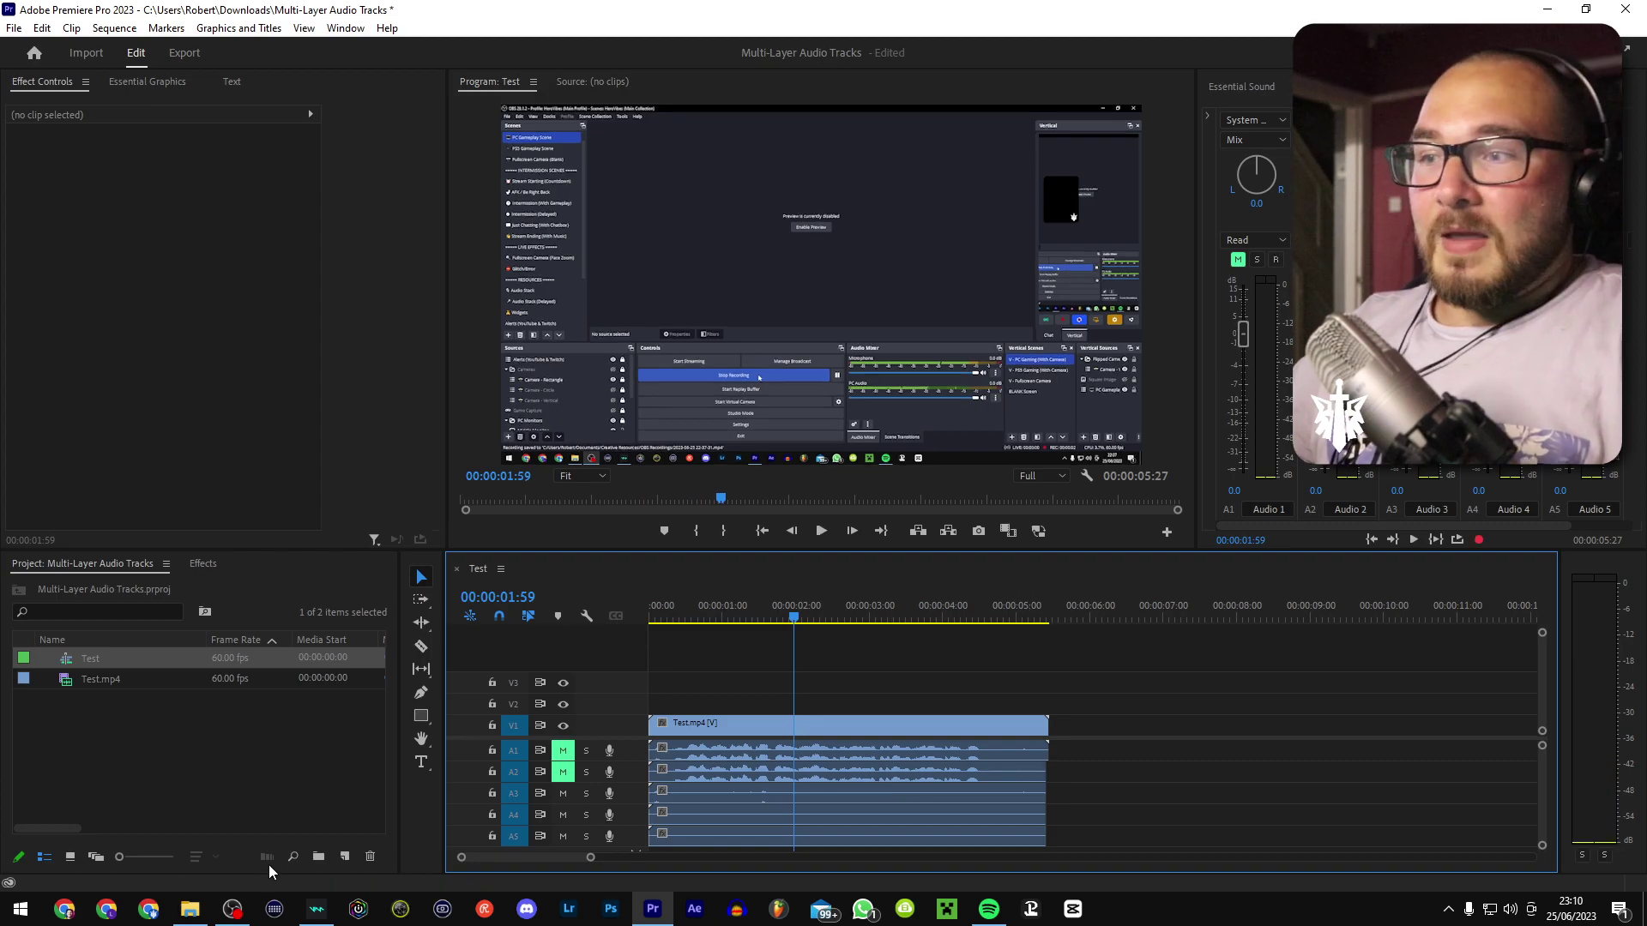
Step: Show OBS's audio track settings, close Advanced Audio Properties, and return to Premiere
click(232, 909)
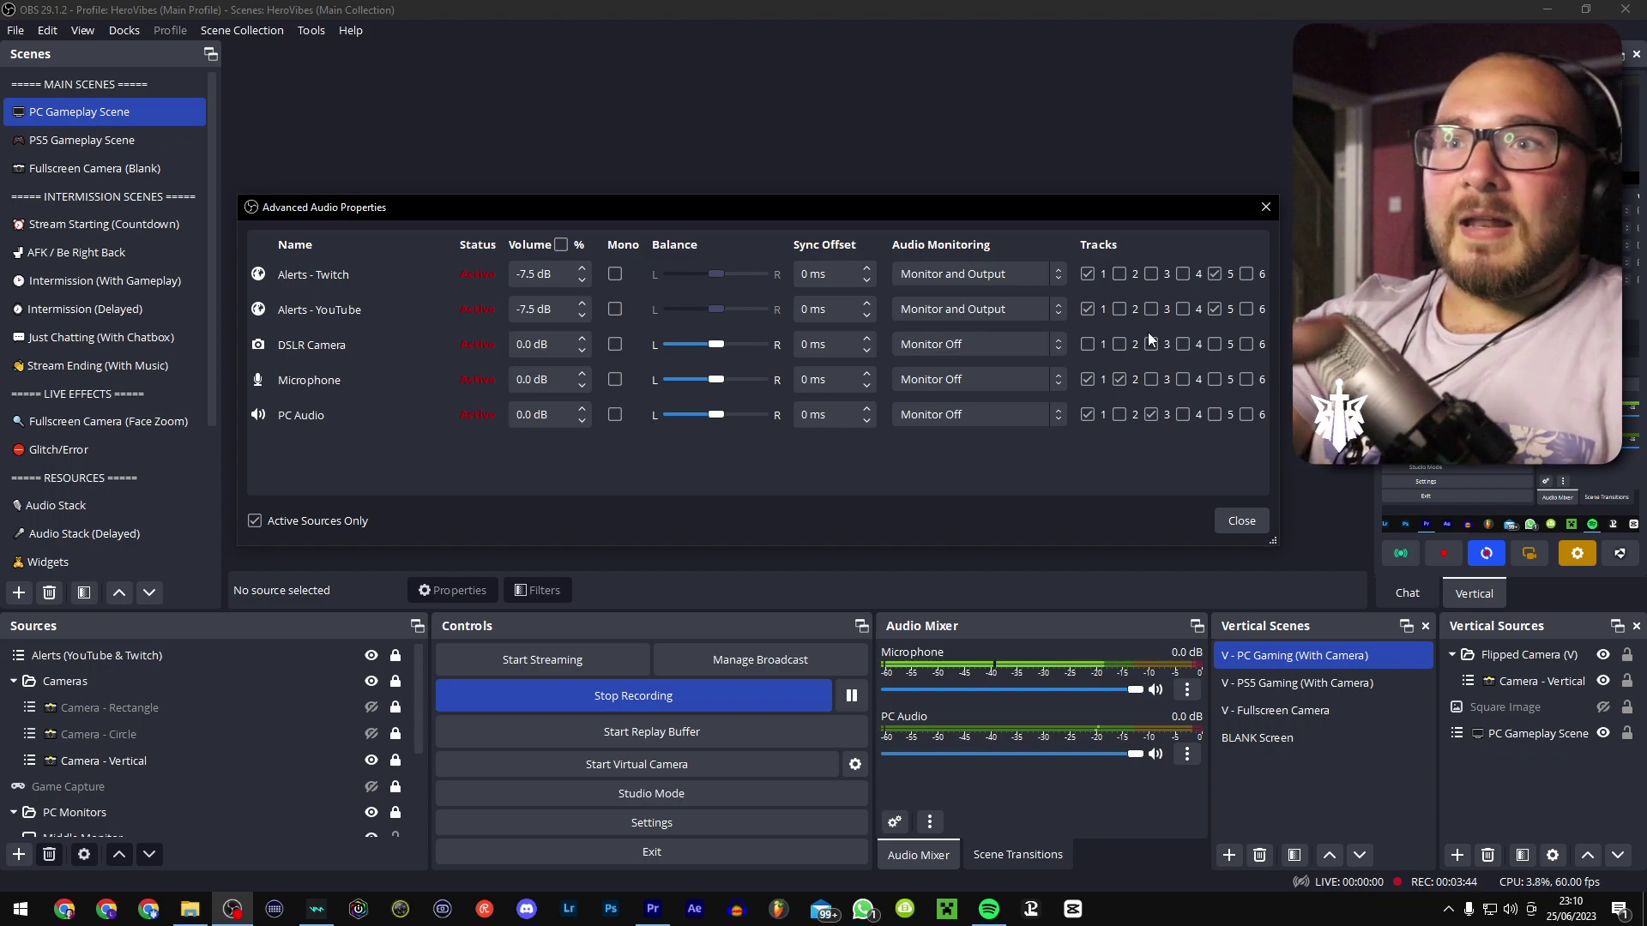
click(1244, 525)
click(652, 908)
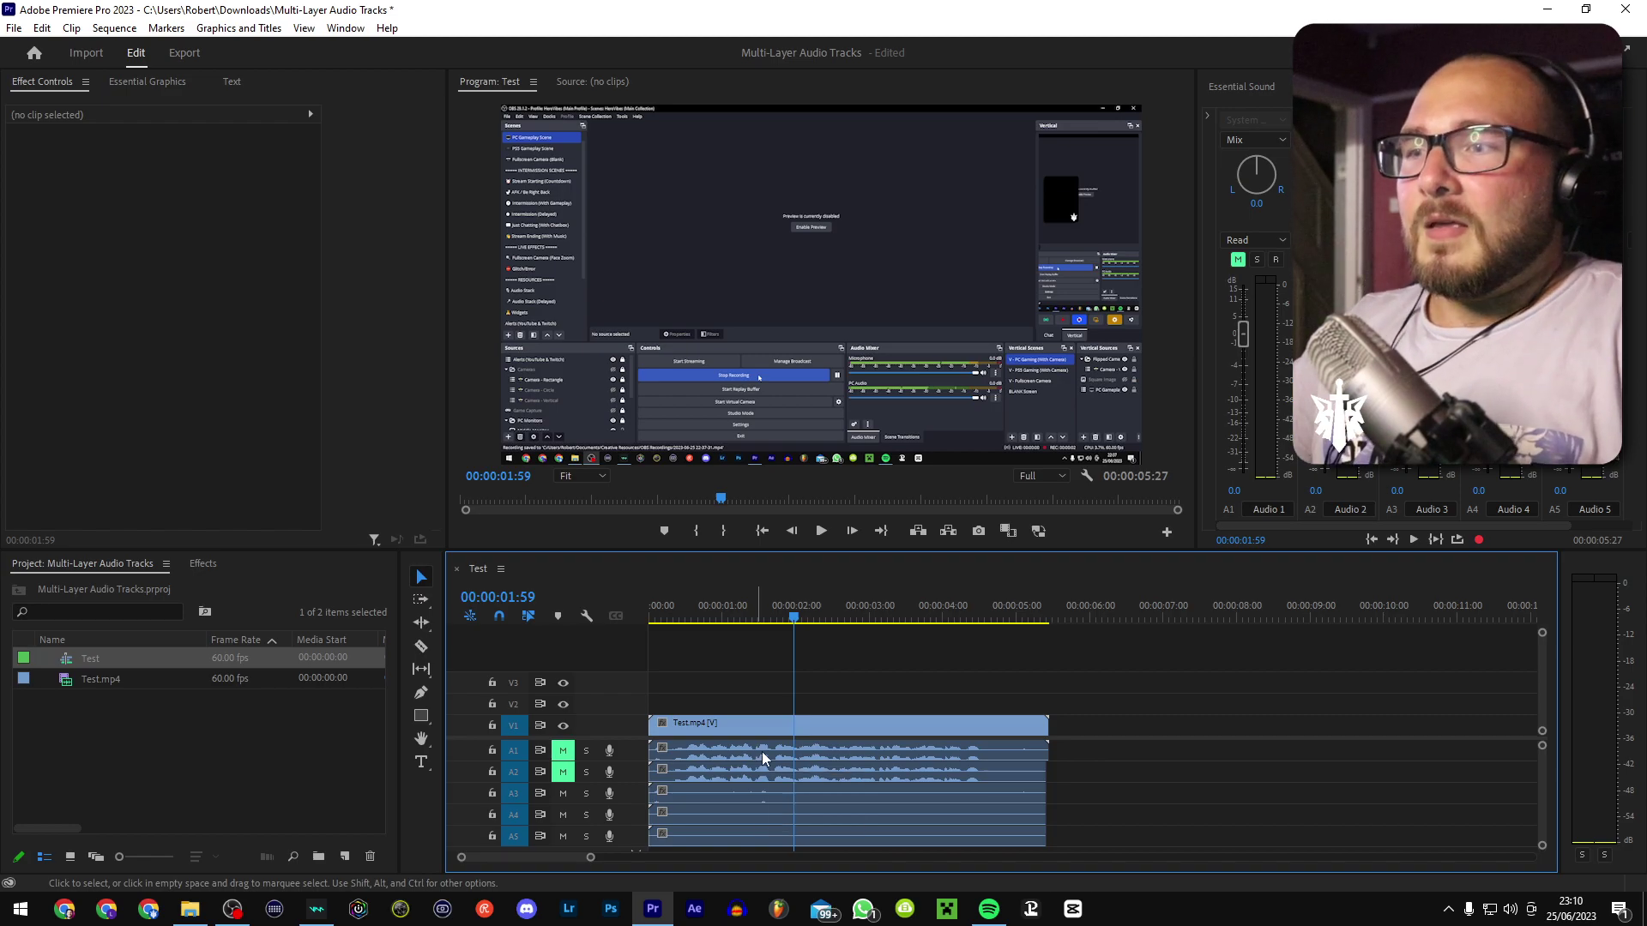
Step: Delete and restore the A3 clip, then expand track A3 and play its near-silent waveform
click(769, 796)
key(Delete)
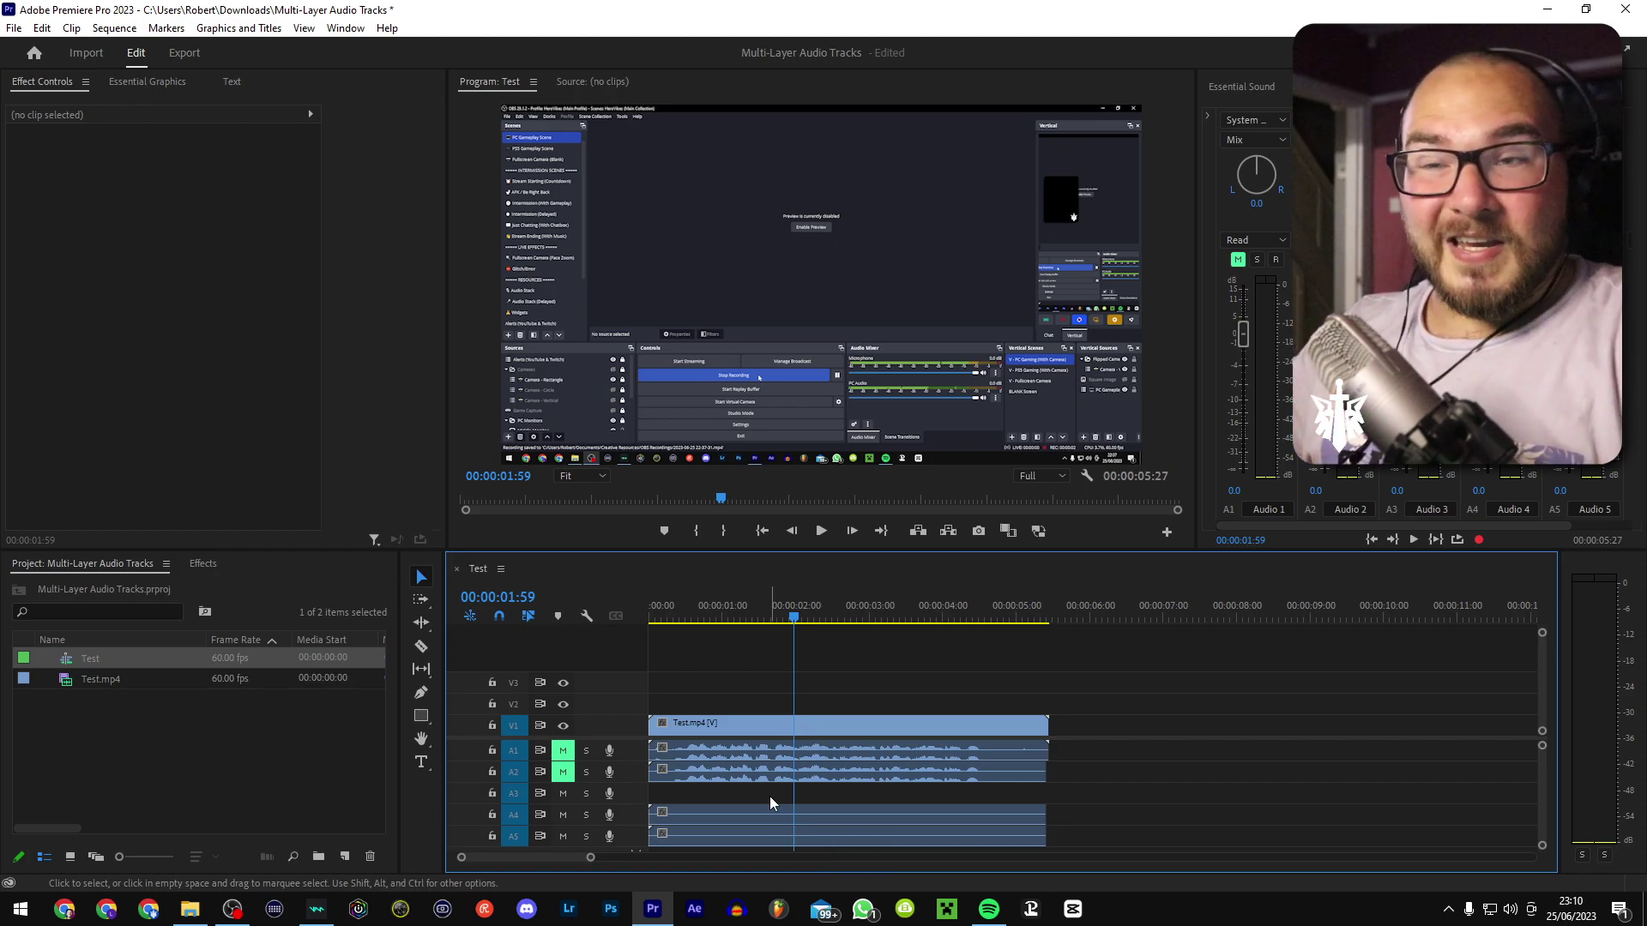
key(ctrl+z)
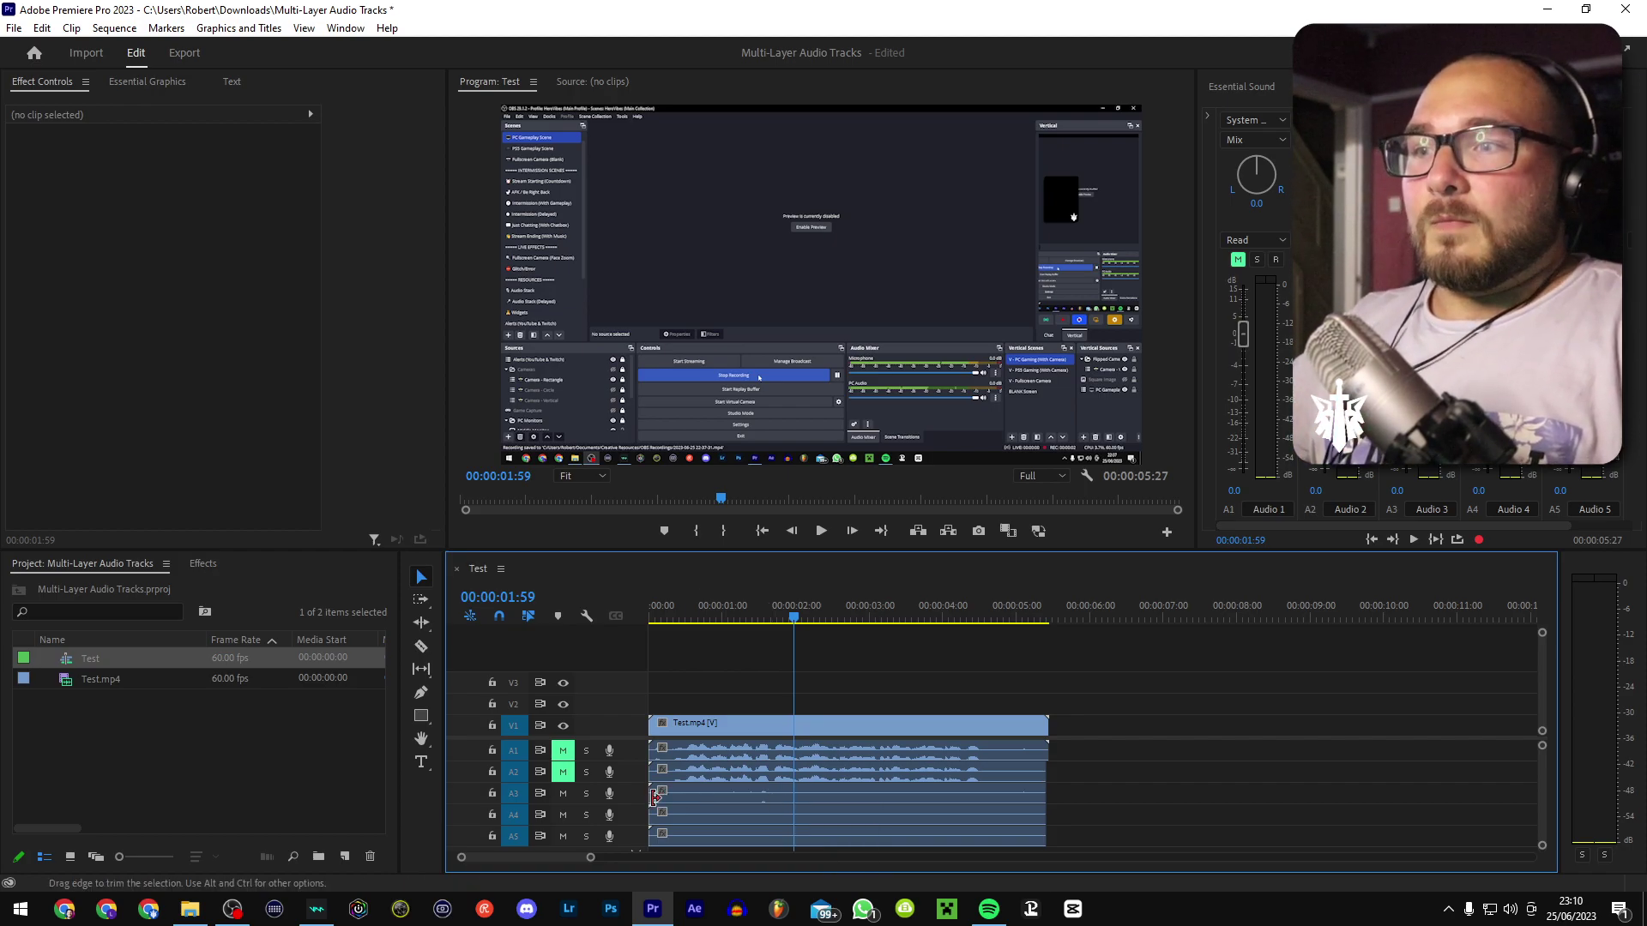
double_click(643, 799)
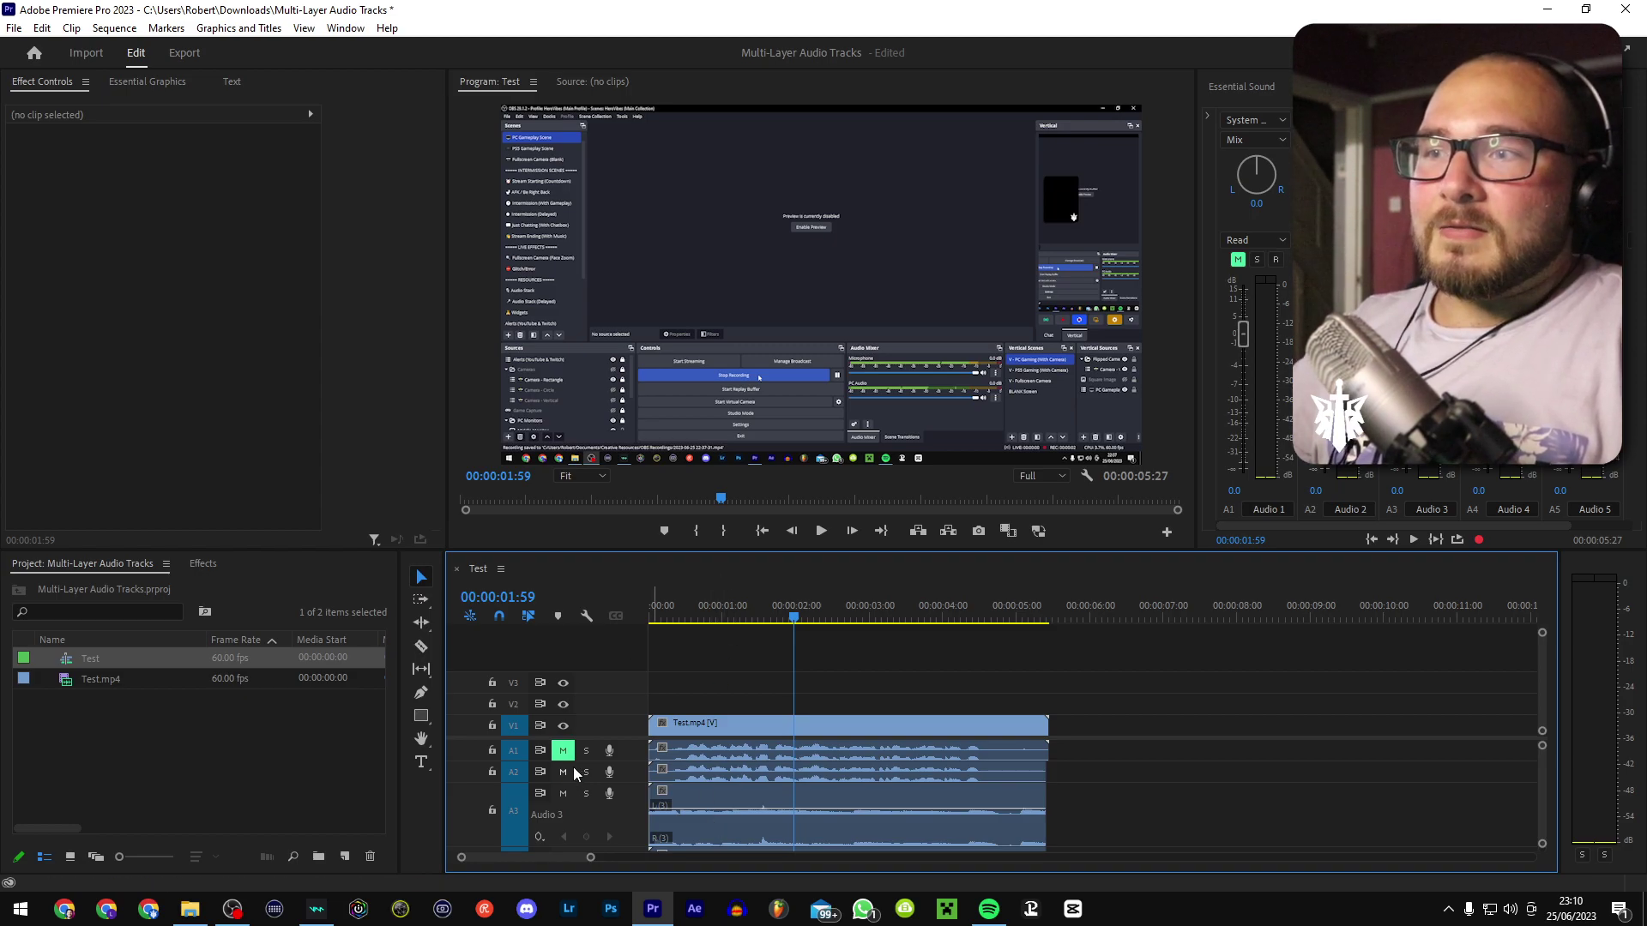
click(686, 606)
key(space)
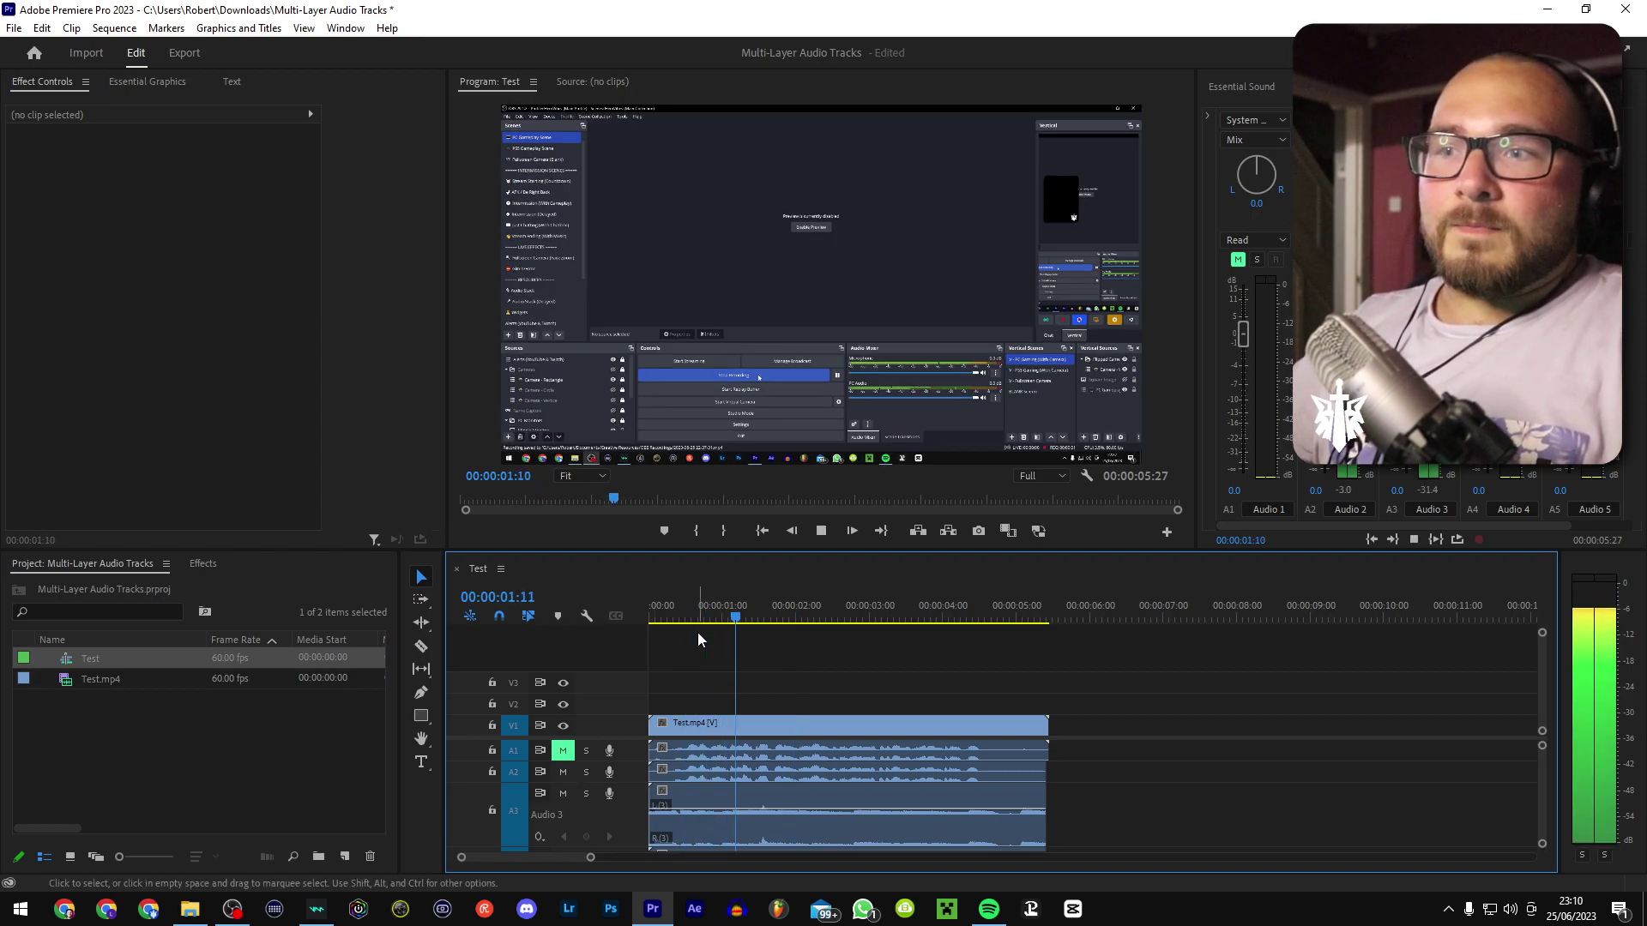
key(space)
Step: Boost the A3 clip's volume to about 8.3 dB, replay it, then reselect the clip
drag(756, 808, 759, 797)
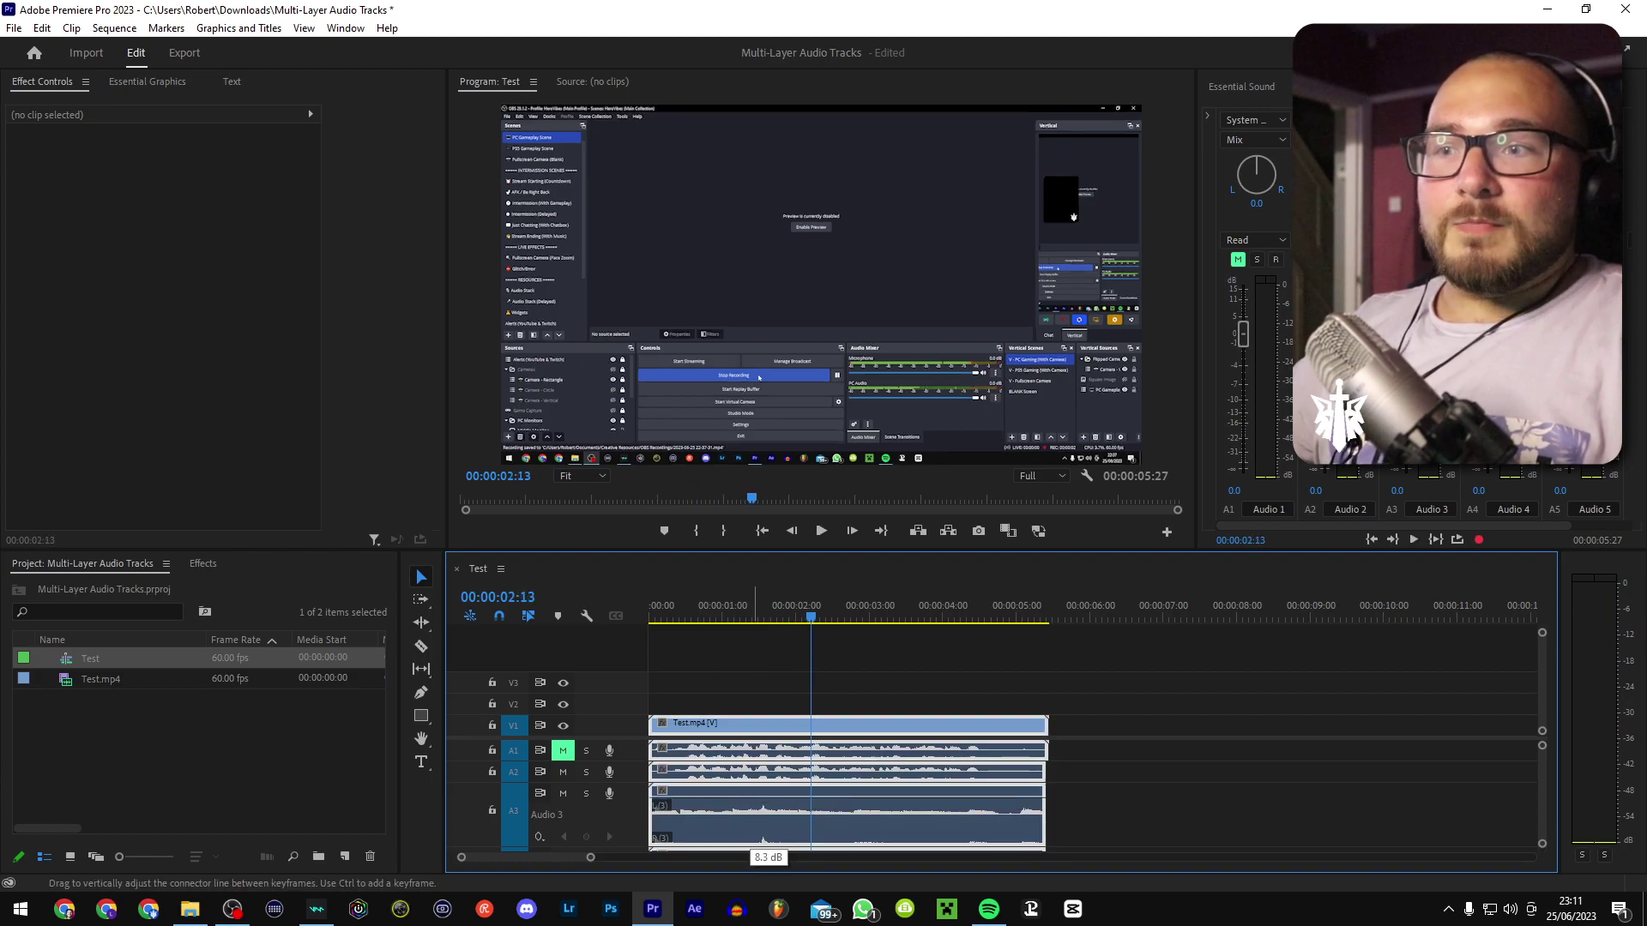
click(723, 610)
key(space)
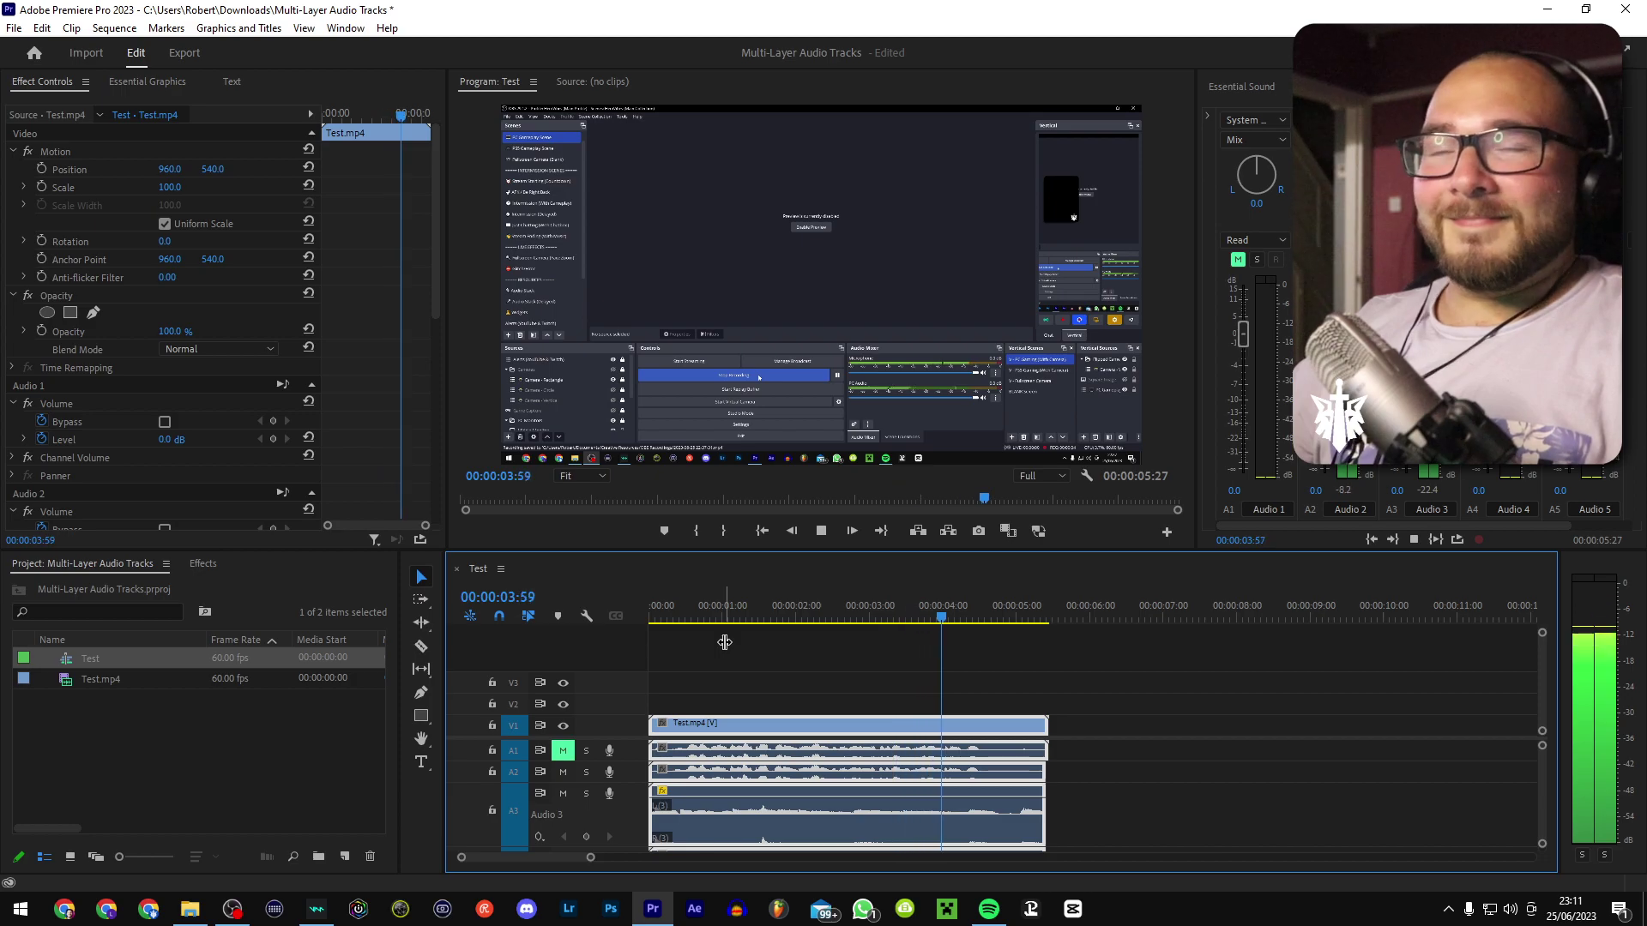
key(space)
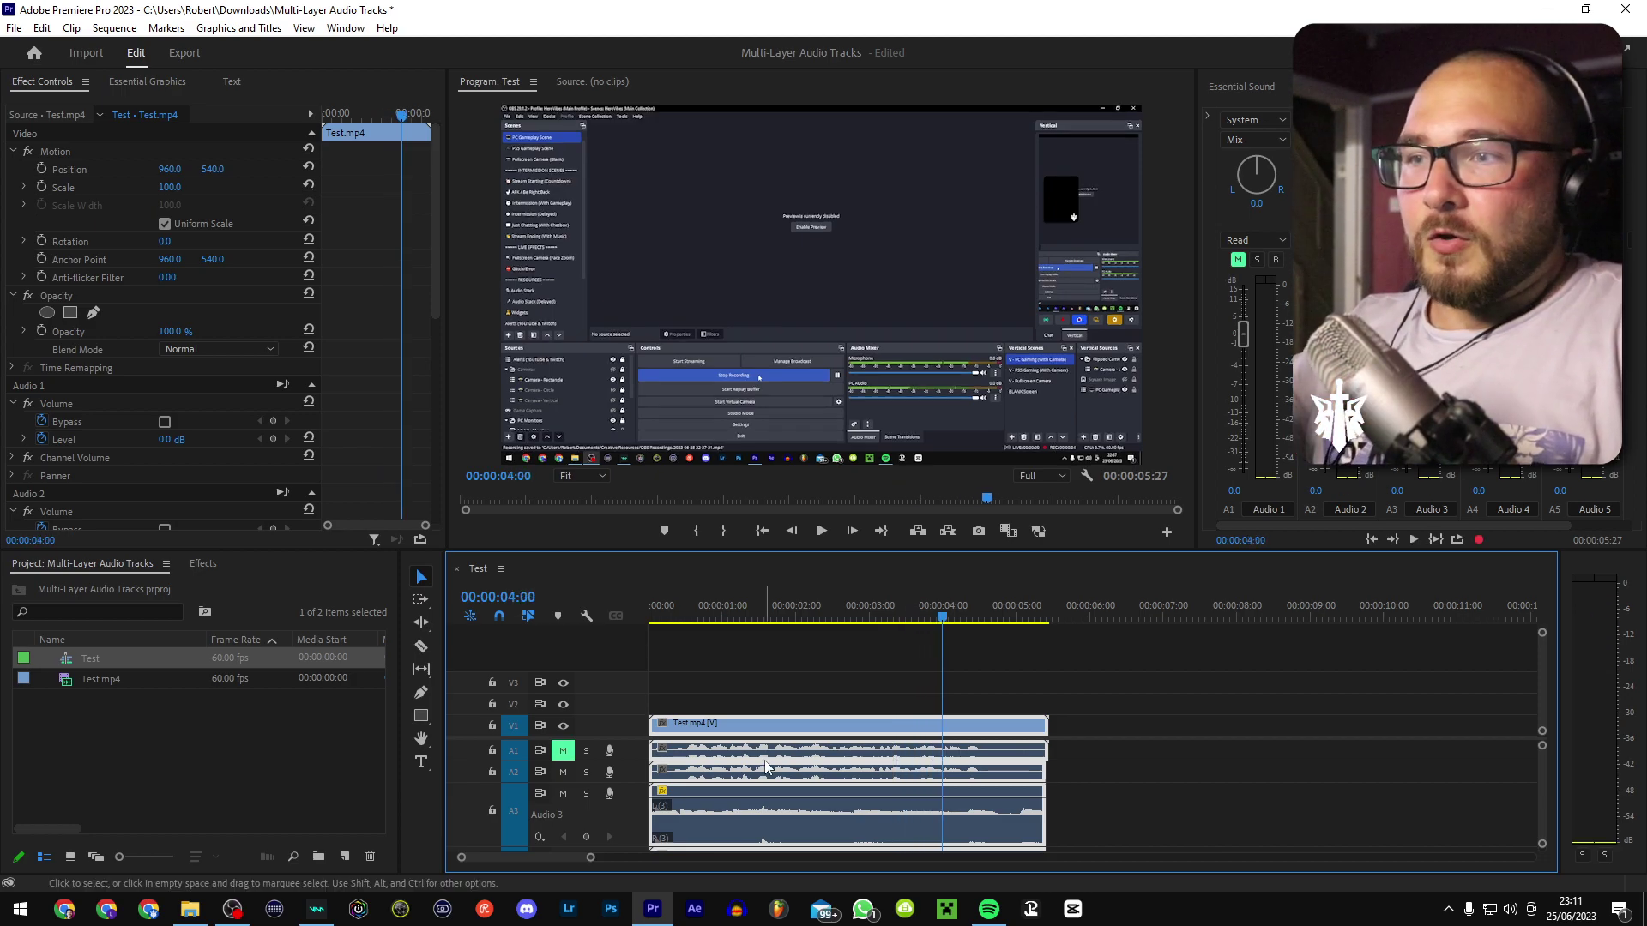
click(813, 693)
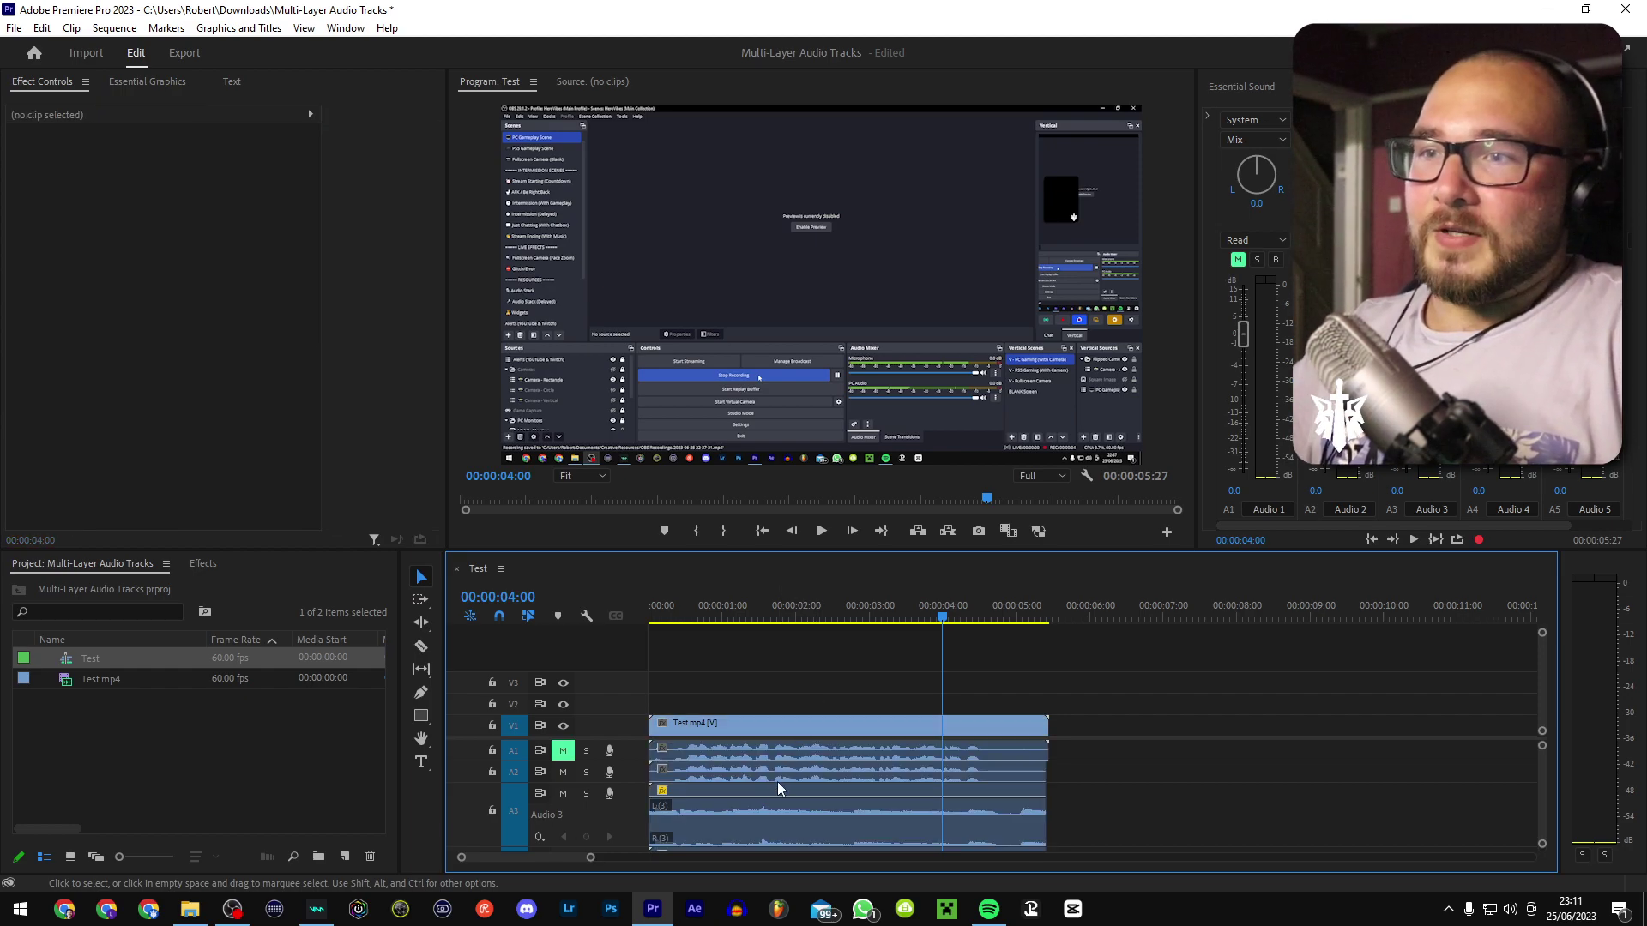
click(763, 820)
Step: Delete the Audio 3 clip and browse the mixer's Slot 1 effect categories without adding one
key(Delete)
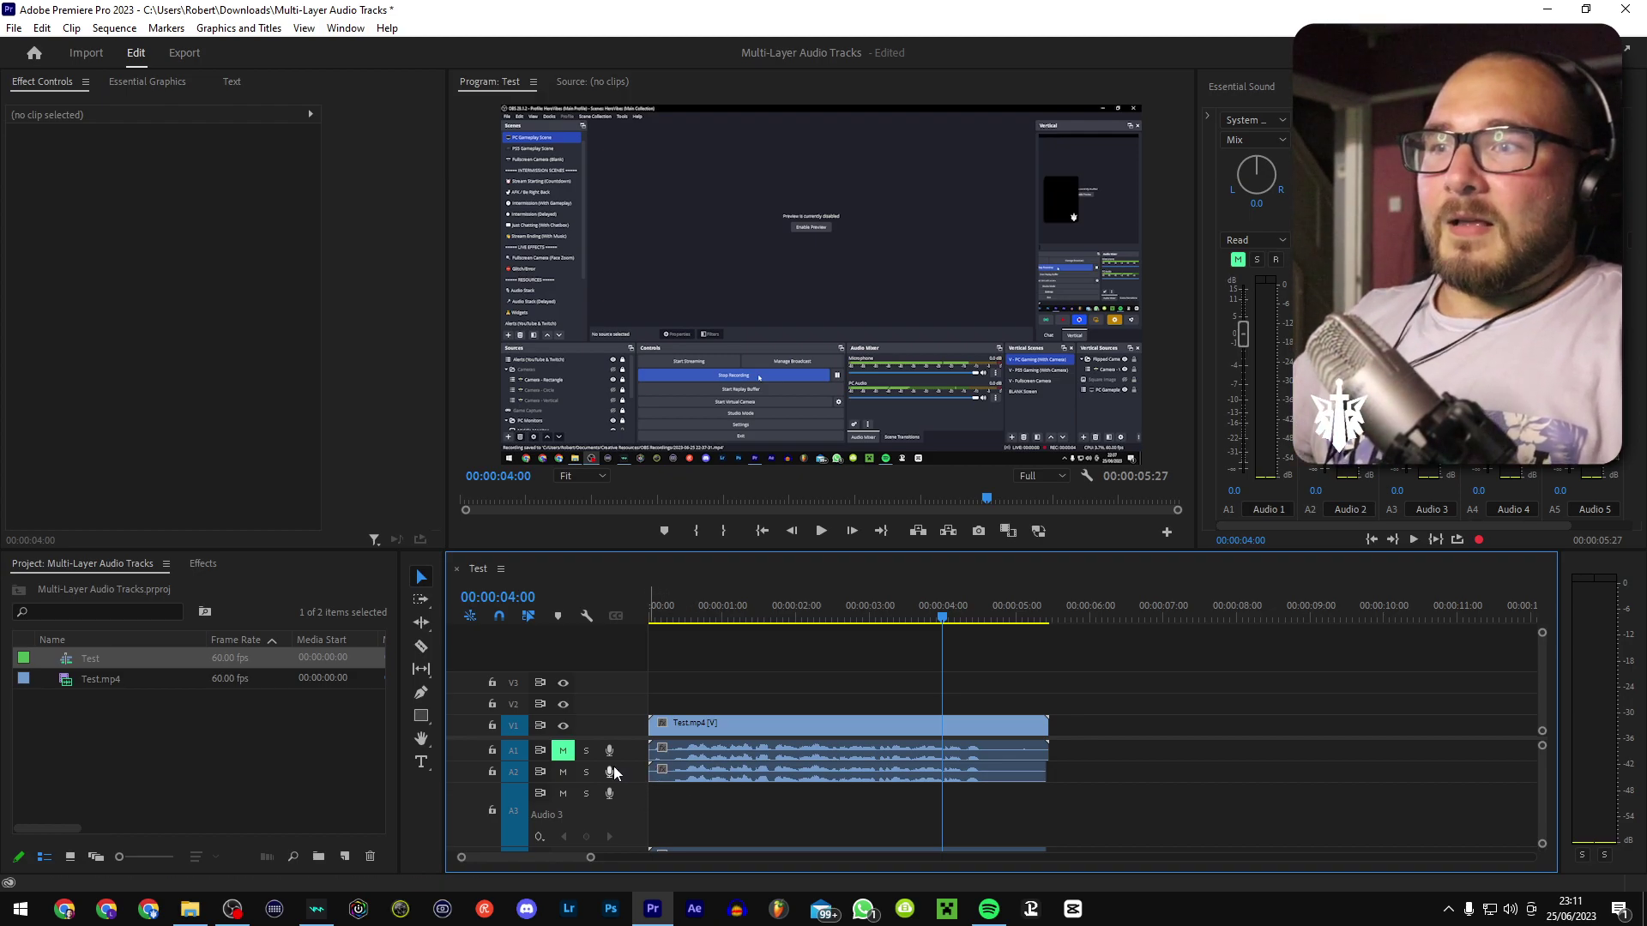
click(719, 614)
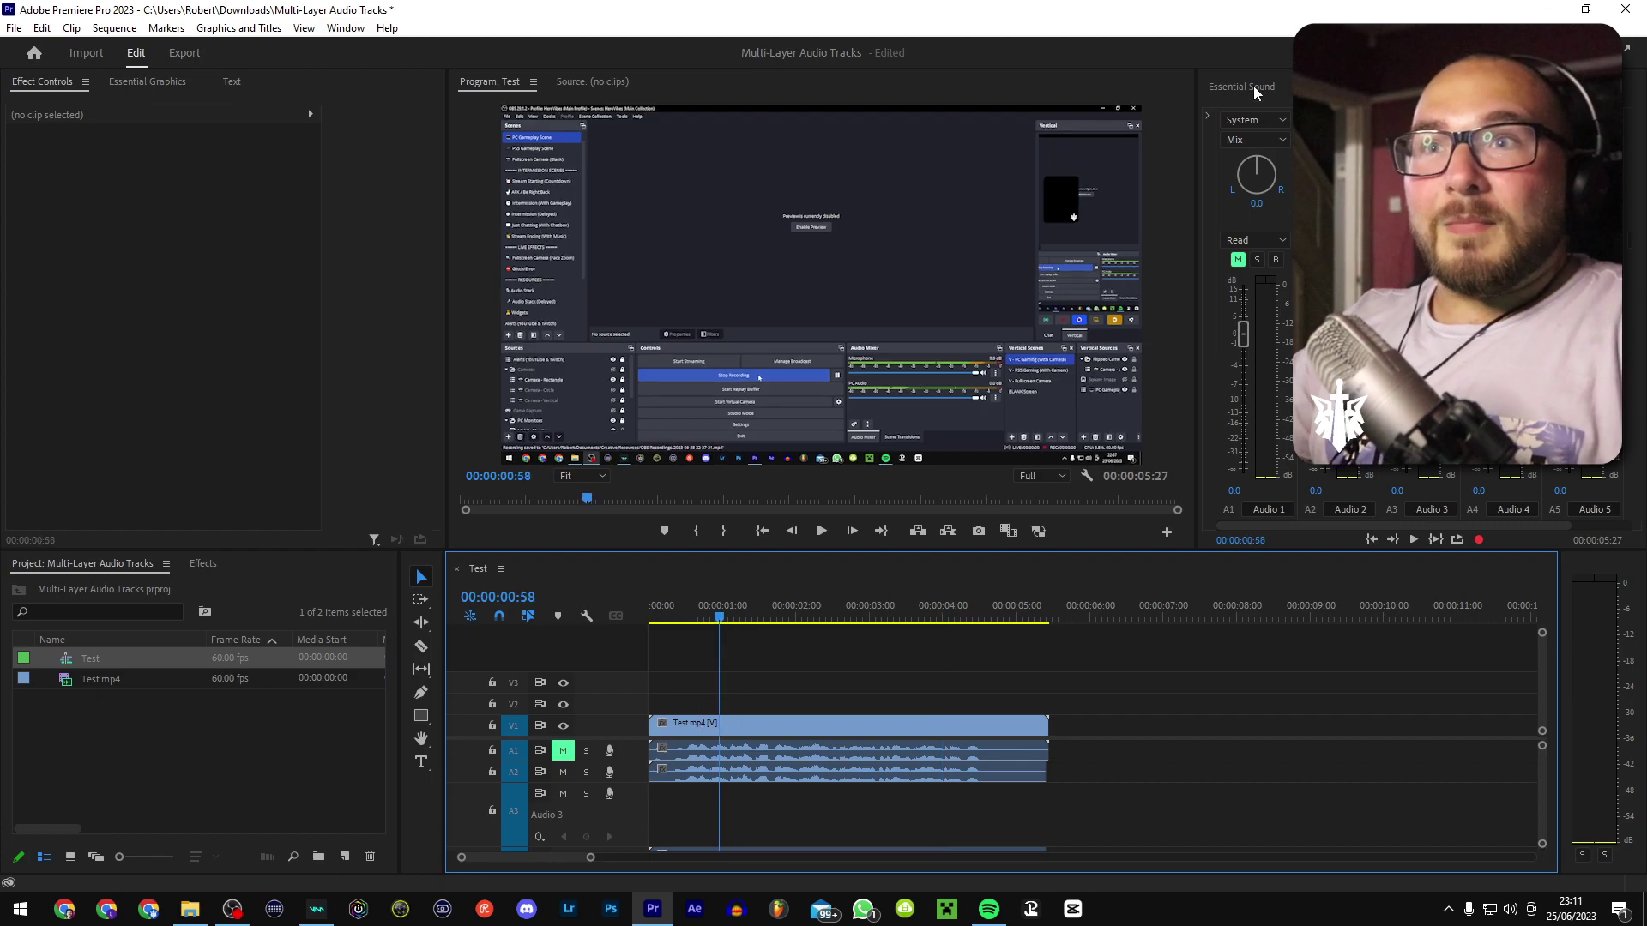
click(1208, 115)
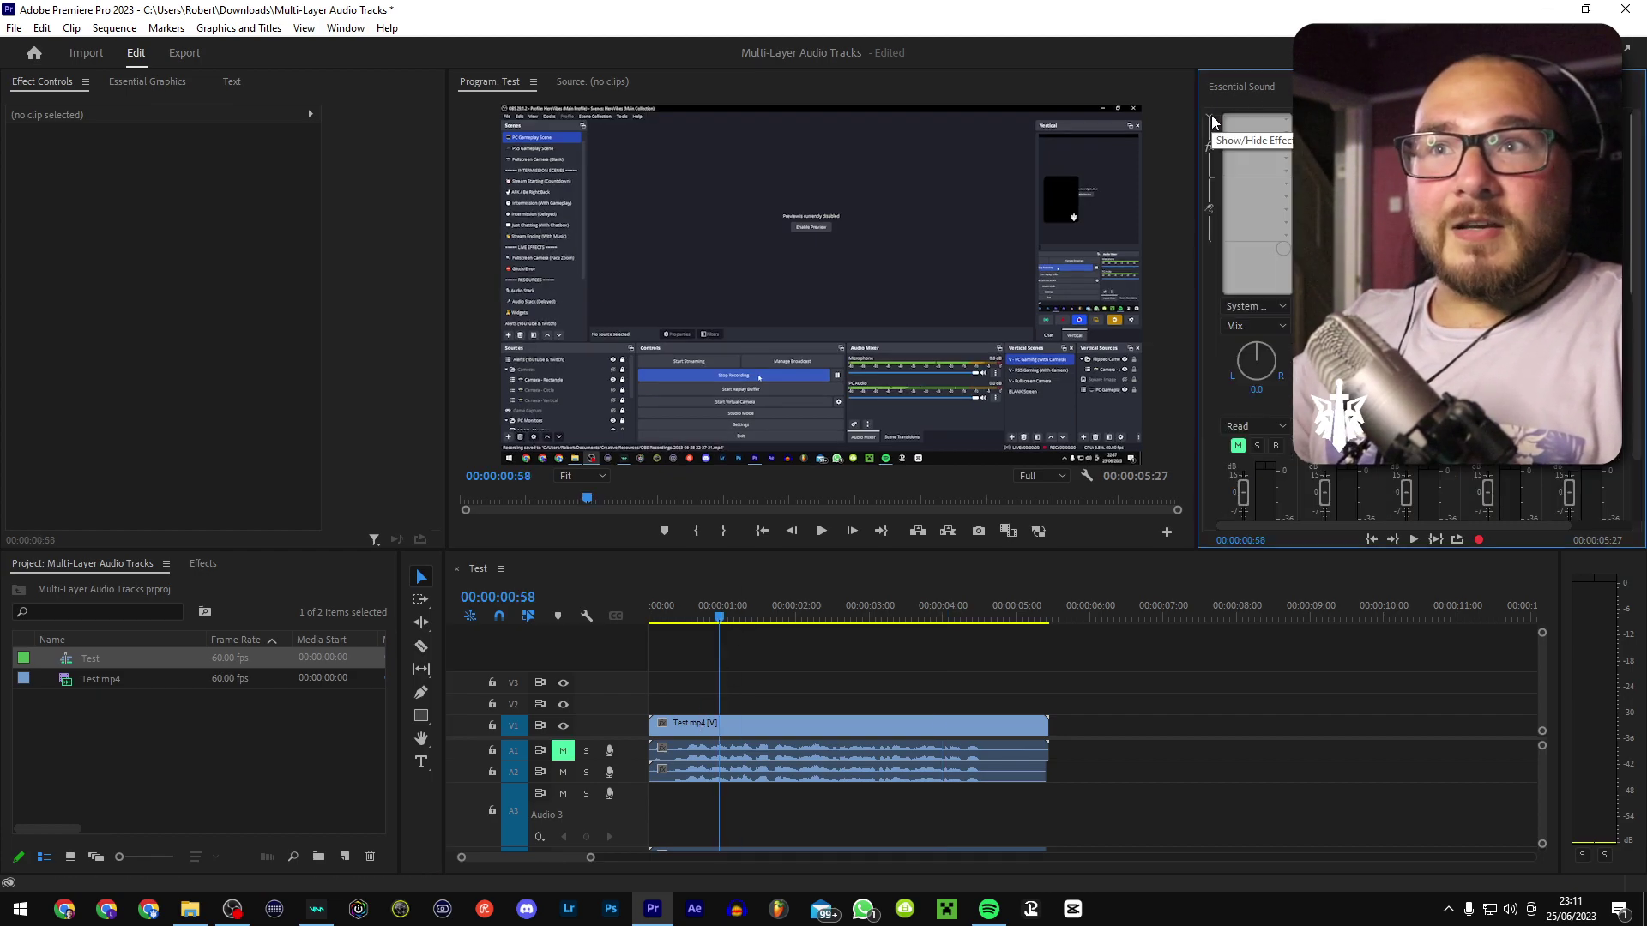
click(1286, 120)
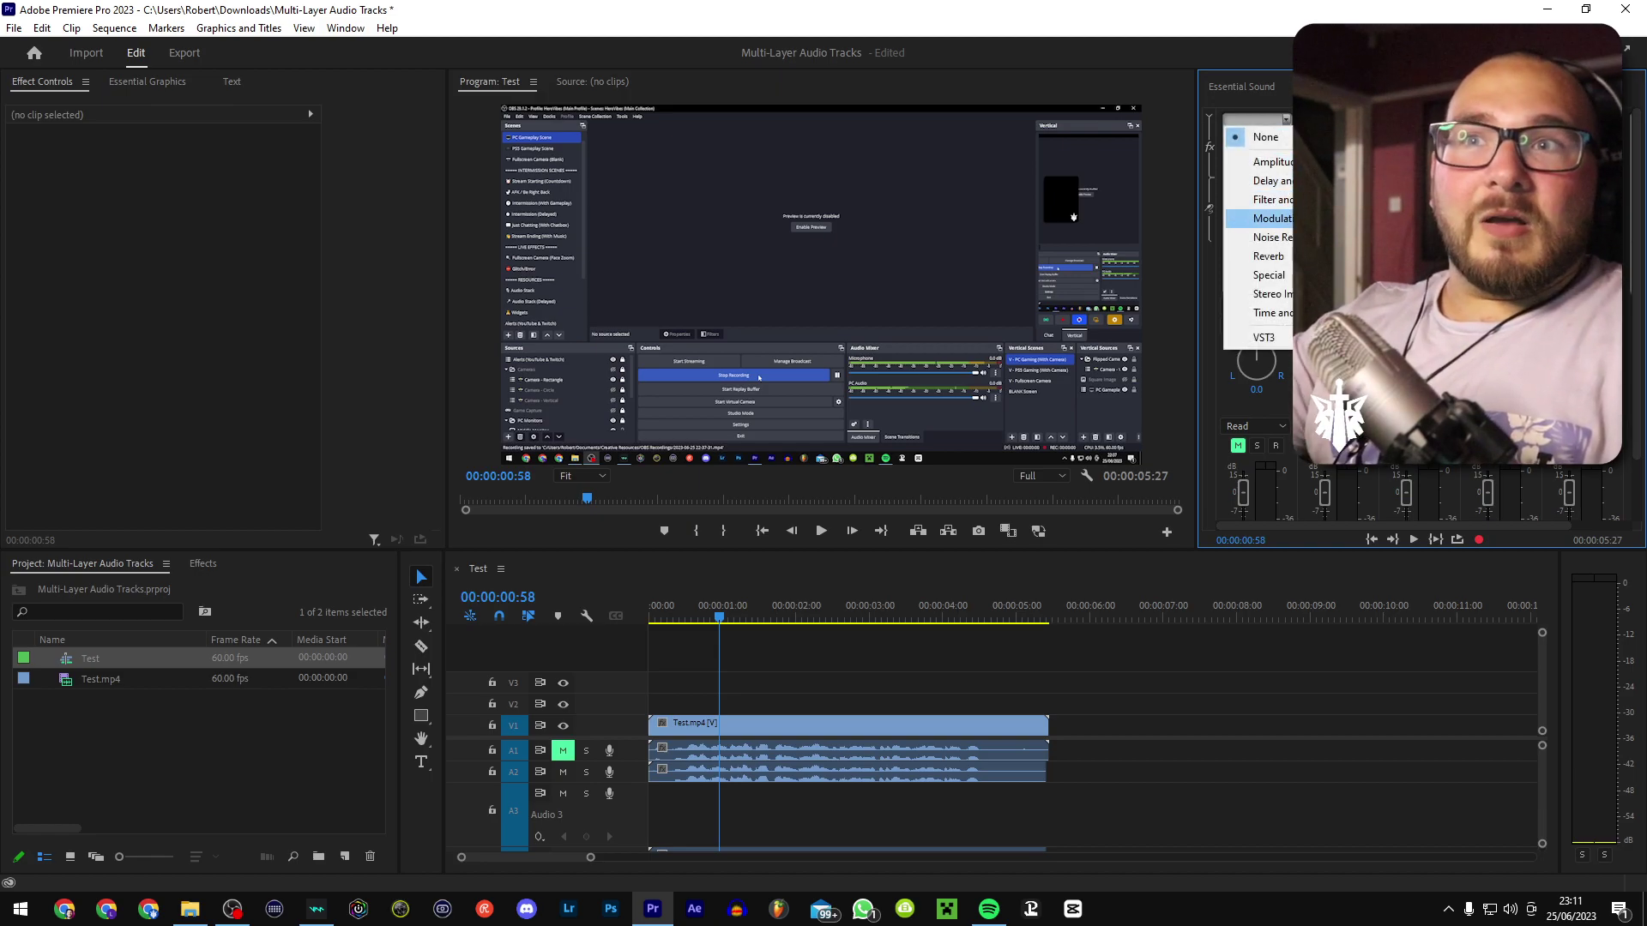
click(725, 769)
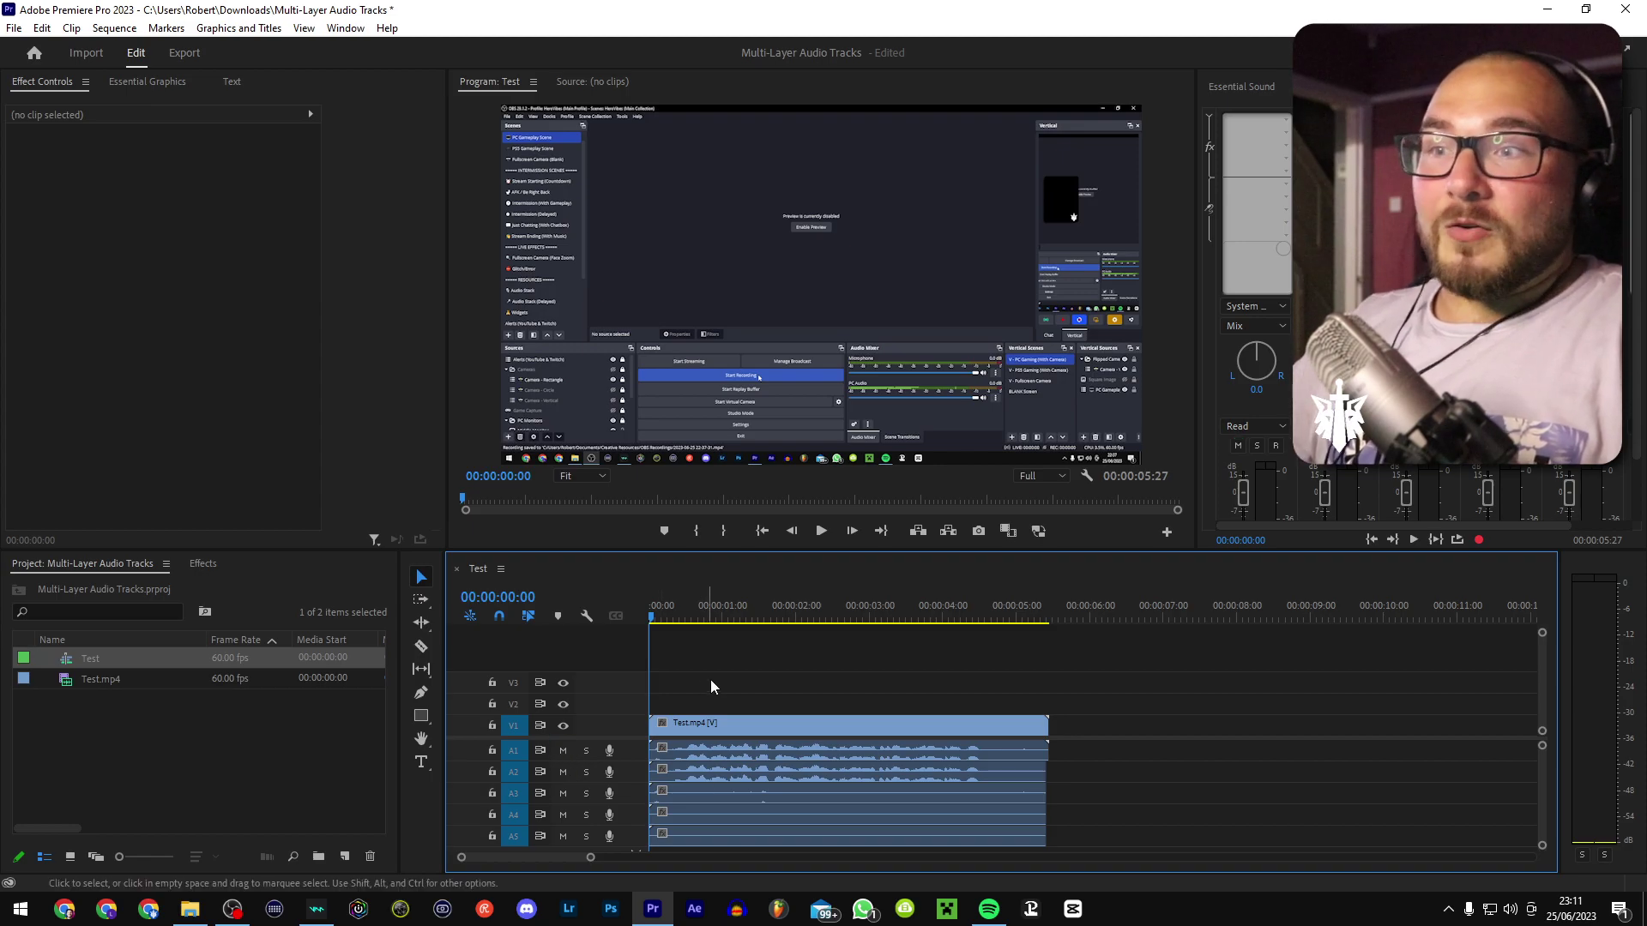
Step: Play briefly, then delete the A2–A5 audio clips and undo the deletion
key(space)
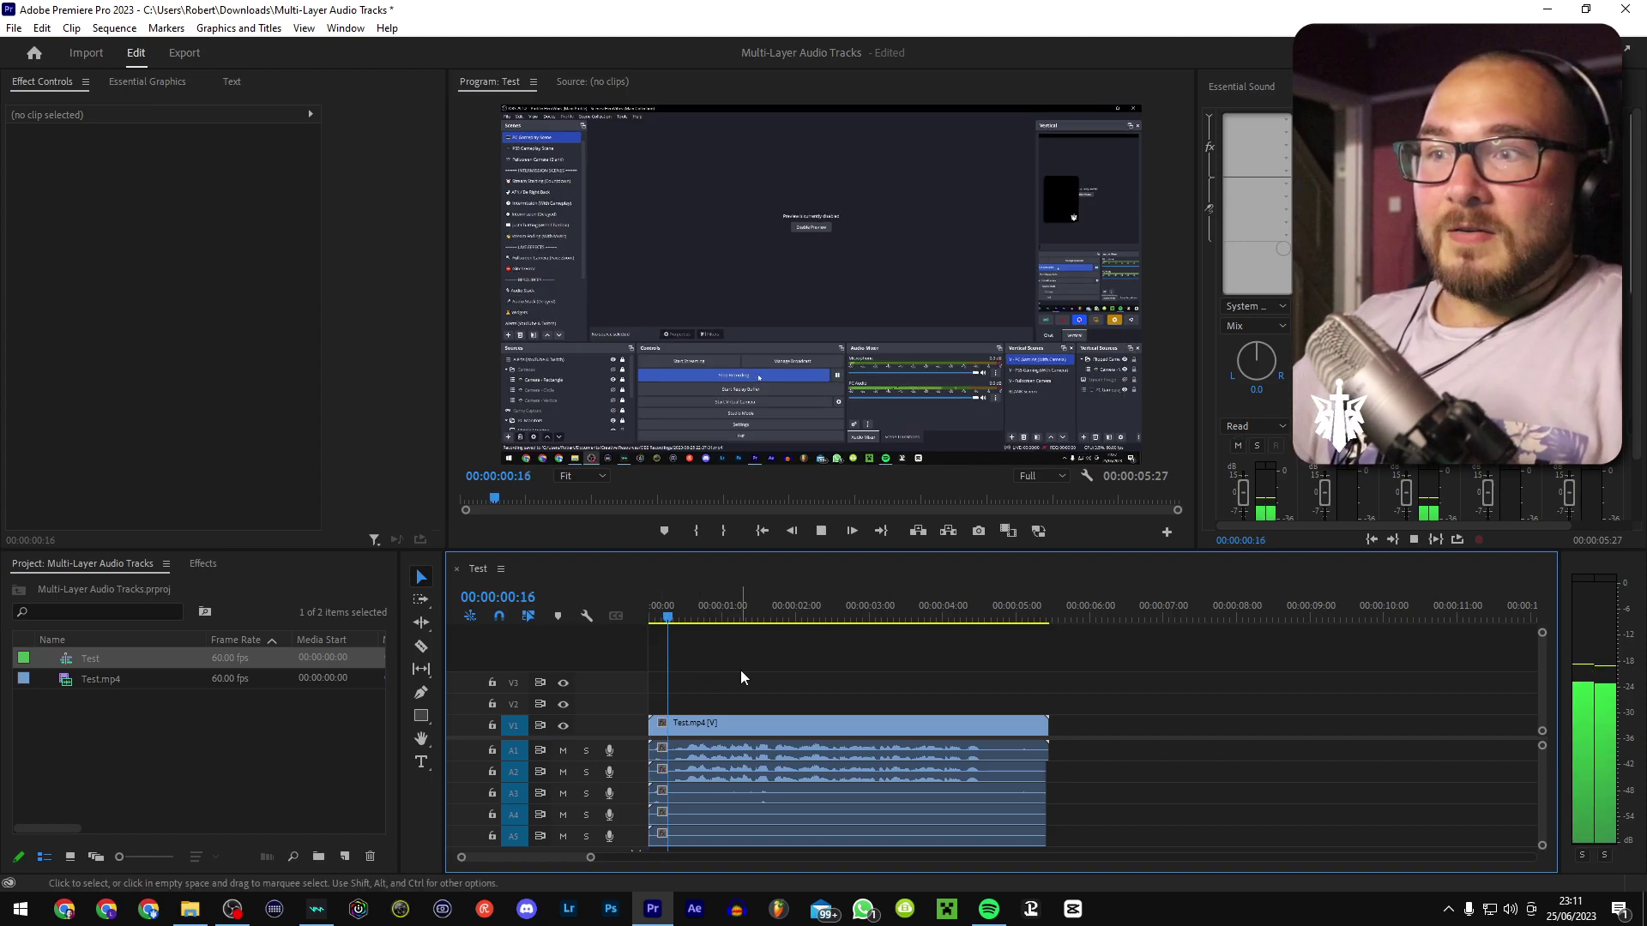
key(space)
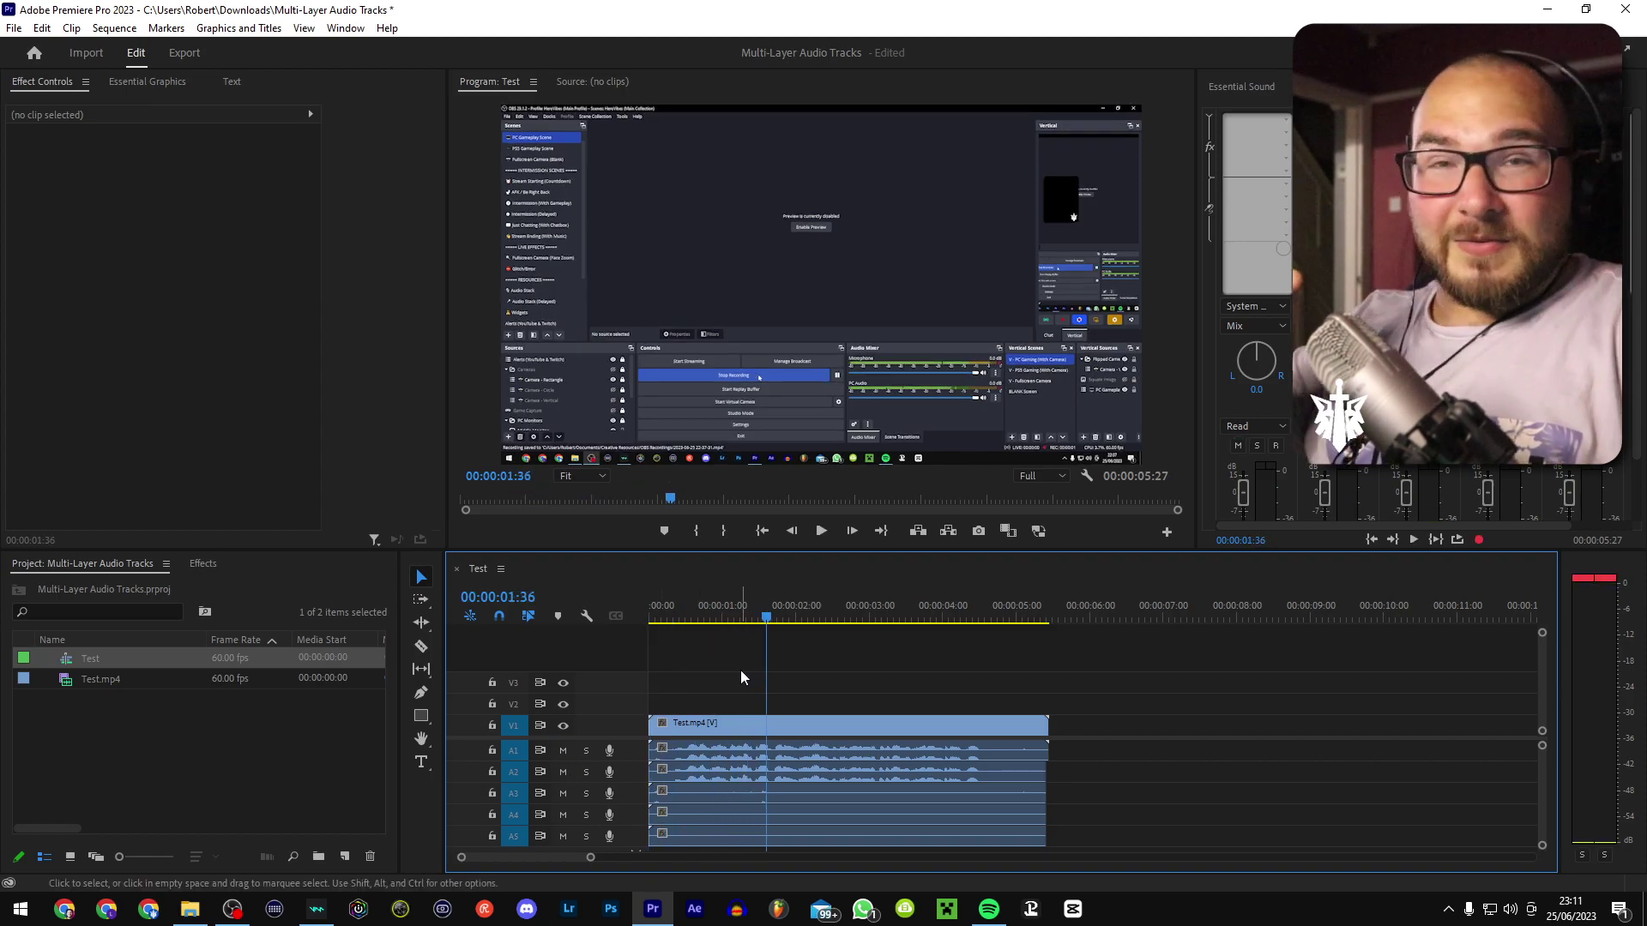
click(712, 759)
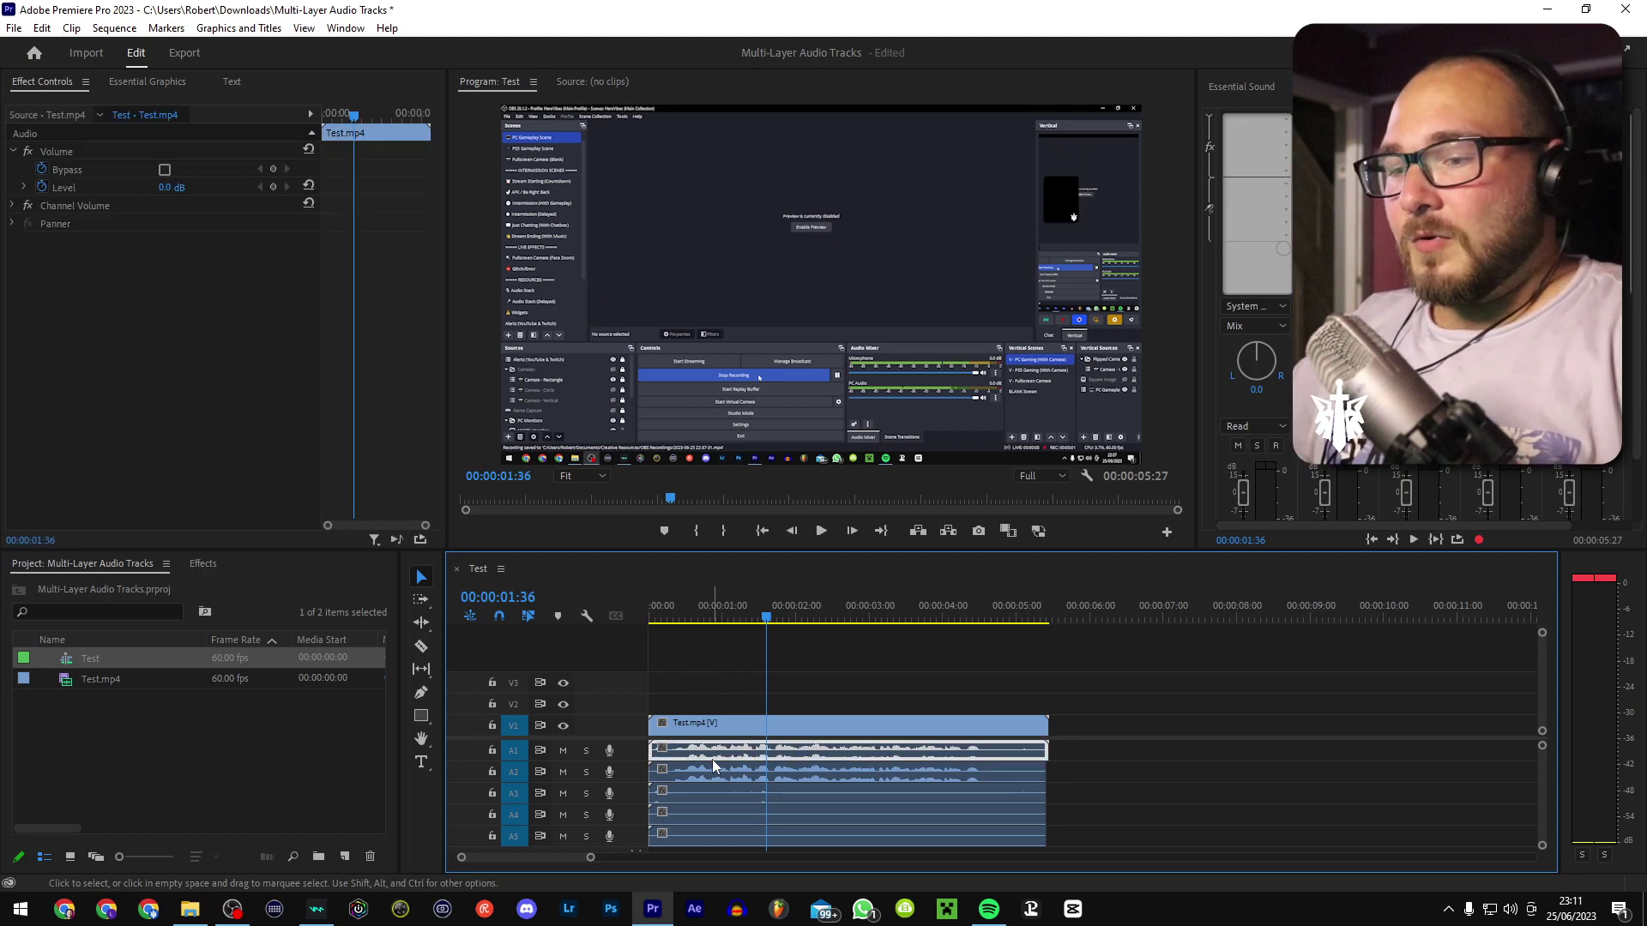
click(718, 780)
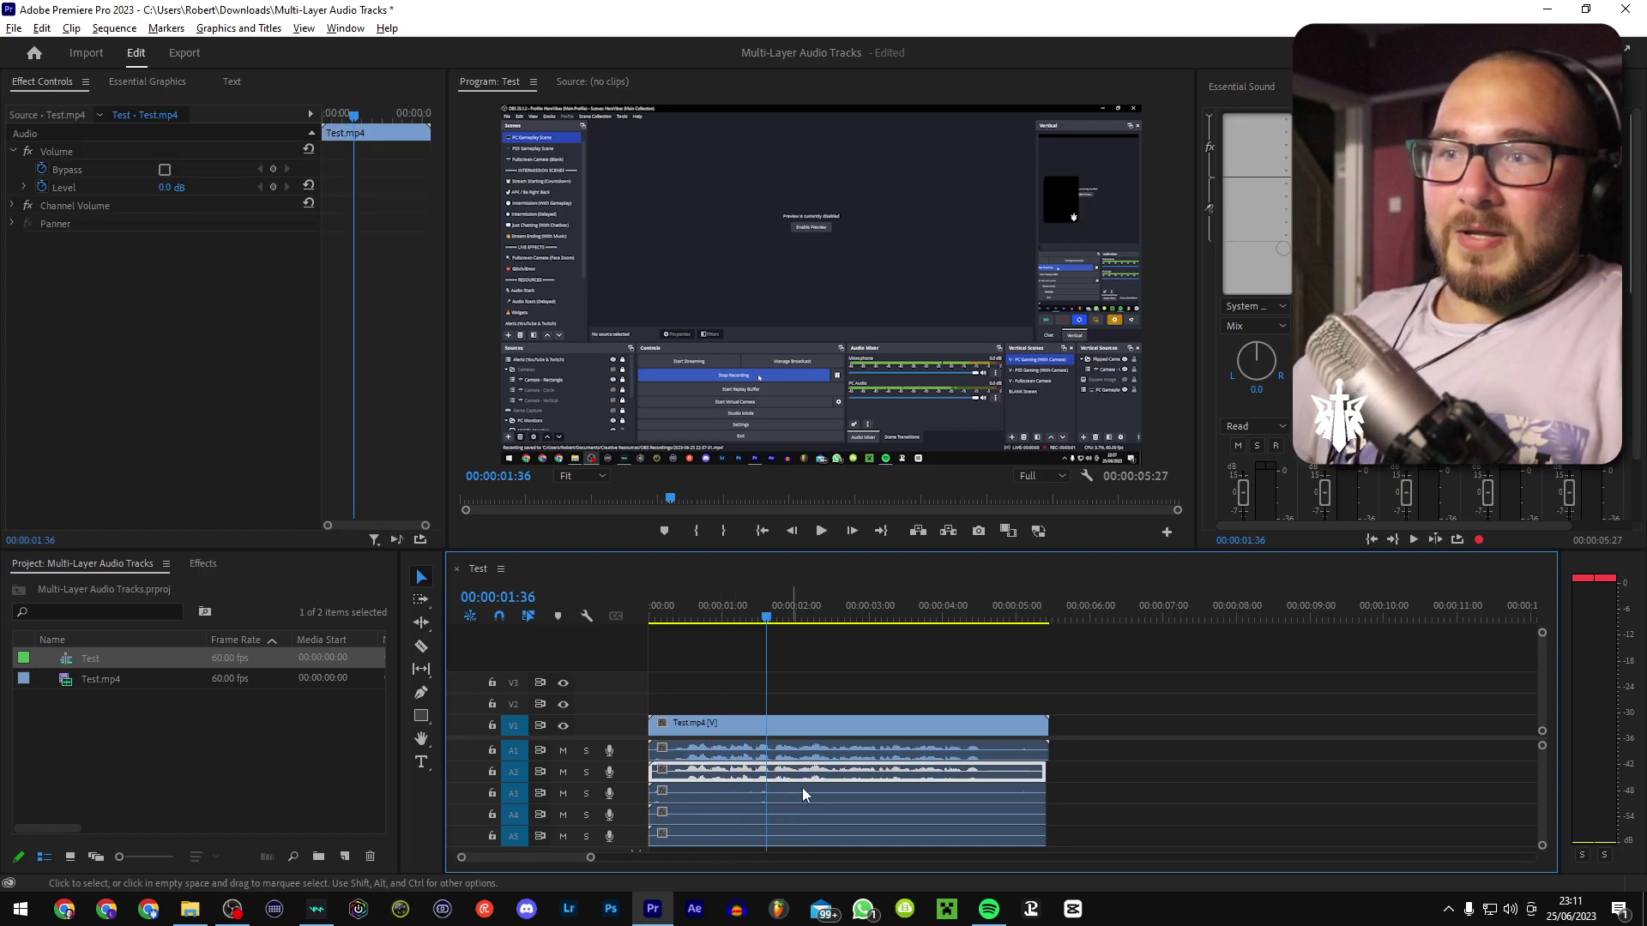
key(ctrl+a)
drag(1092, 777, 902, 853)
key(Delete)
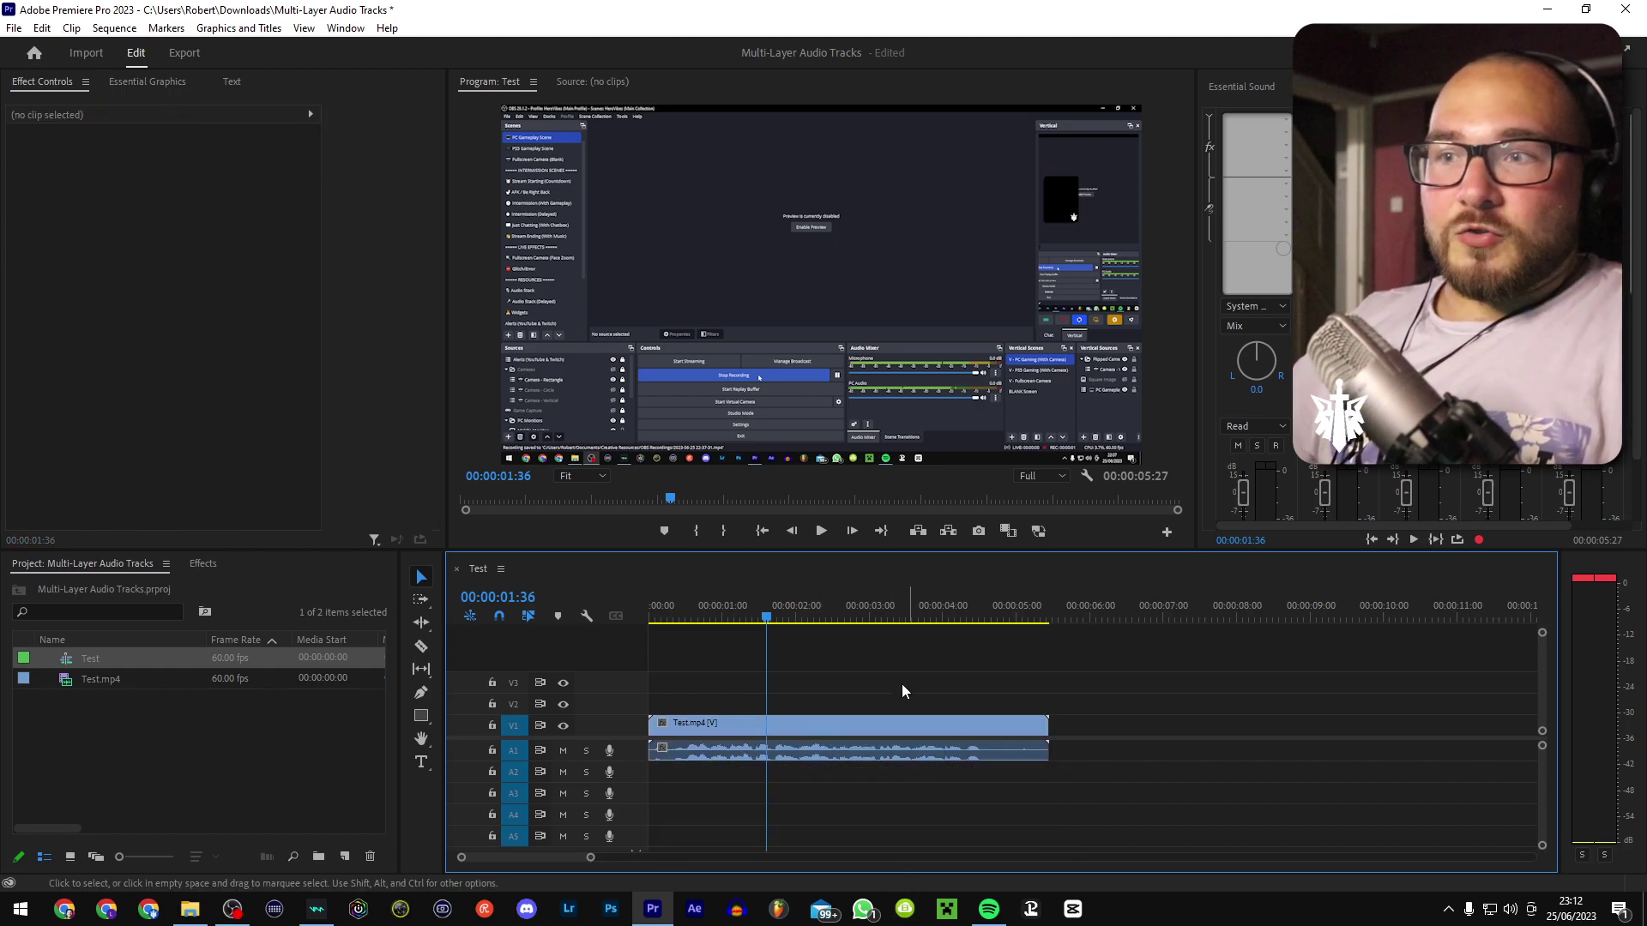
key(ctrl+z)
Step: Delete the A1 audio clip and return the playhead to the start
click(939, 748)
key(Delete)
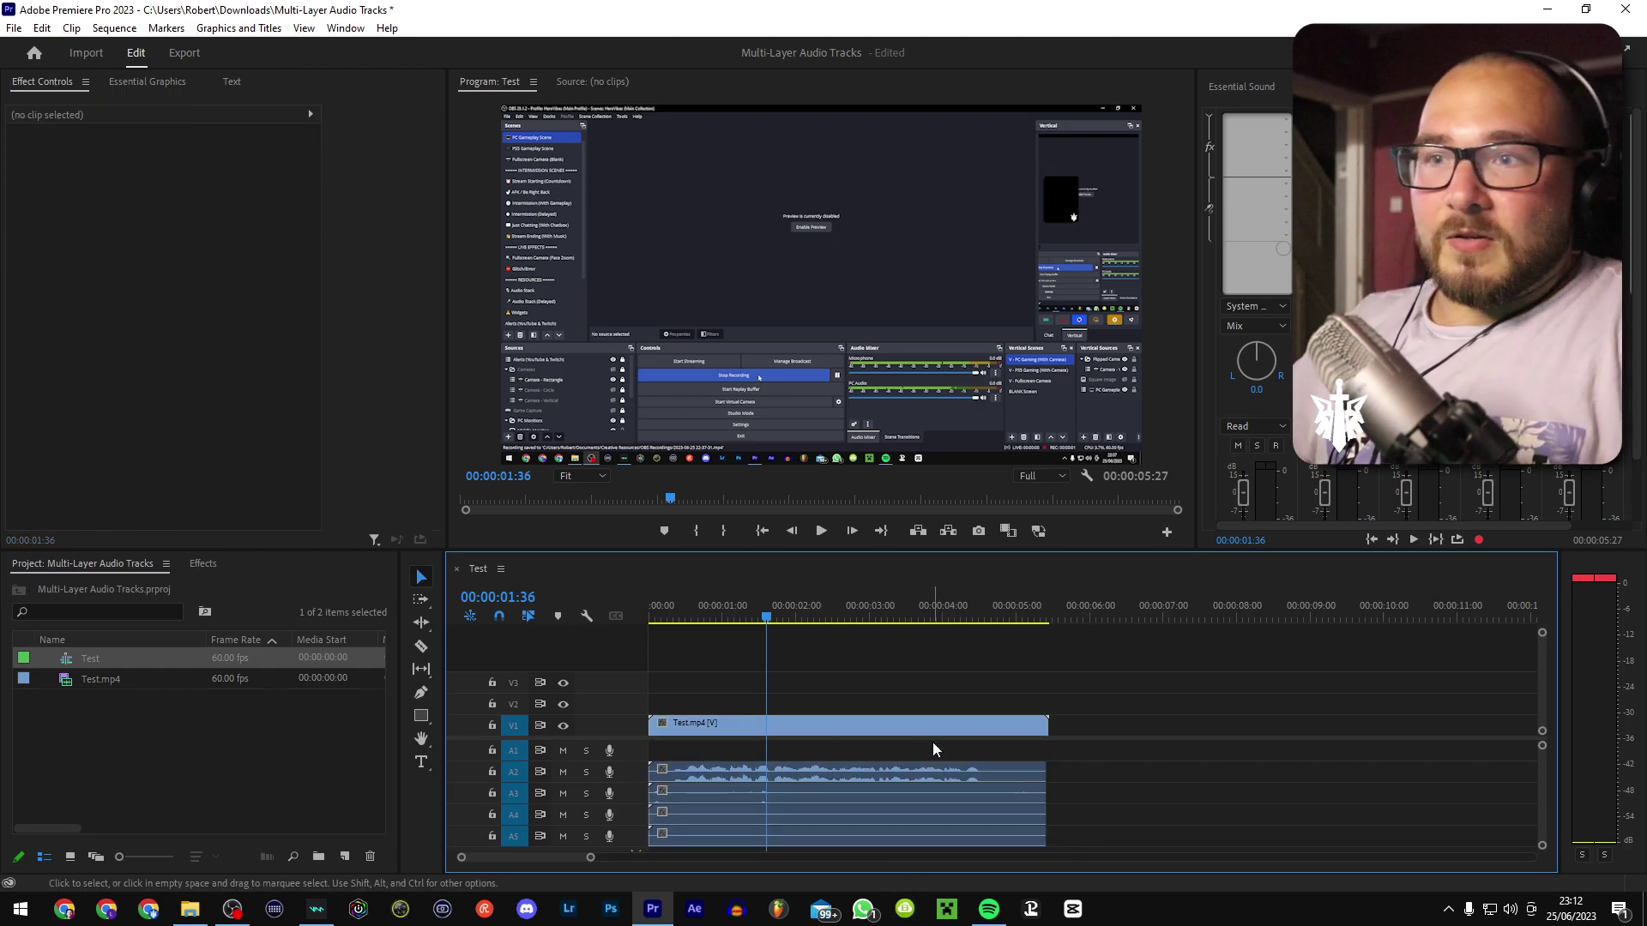
key(Home)
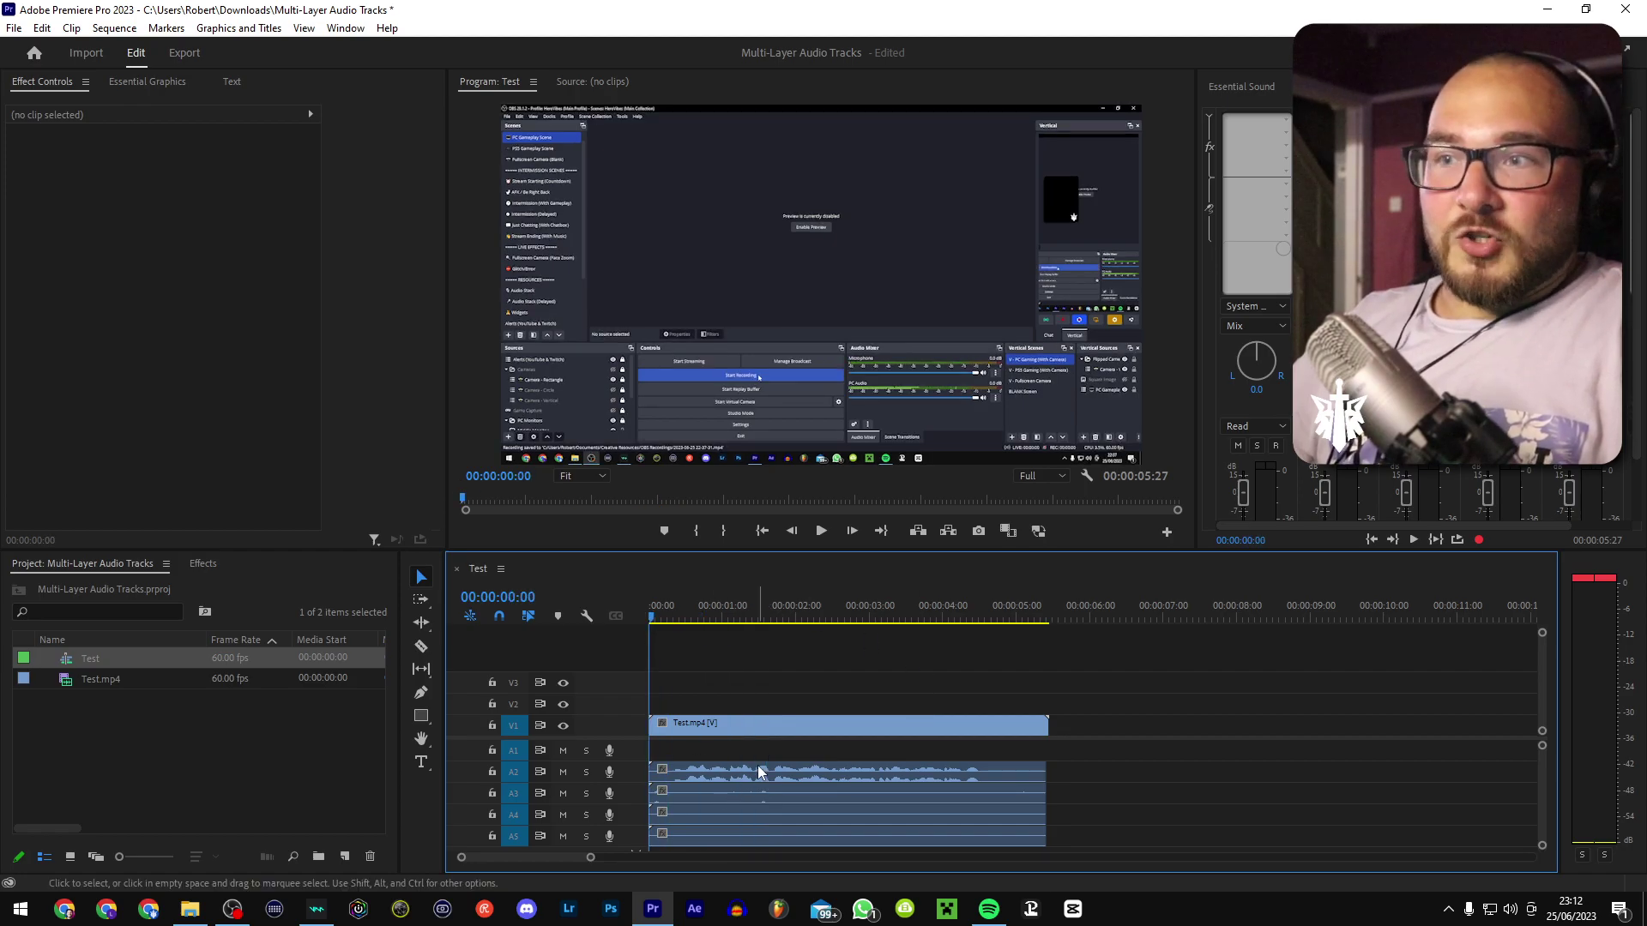